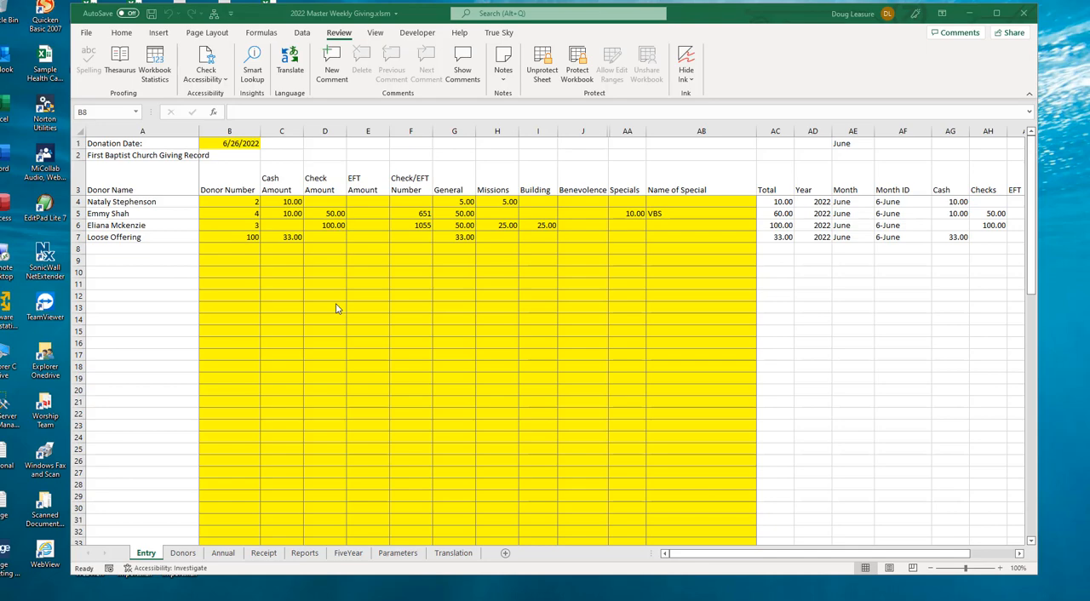
Step: Inspect the donation date label and value, and the first donor row's name formula and donor number on the Entry sheet
left_click(128, 143)
left_click(129, 143)
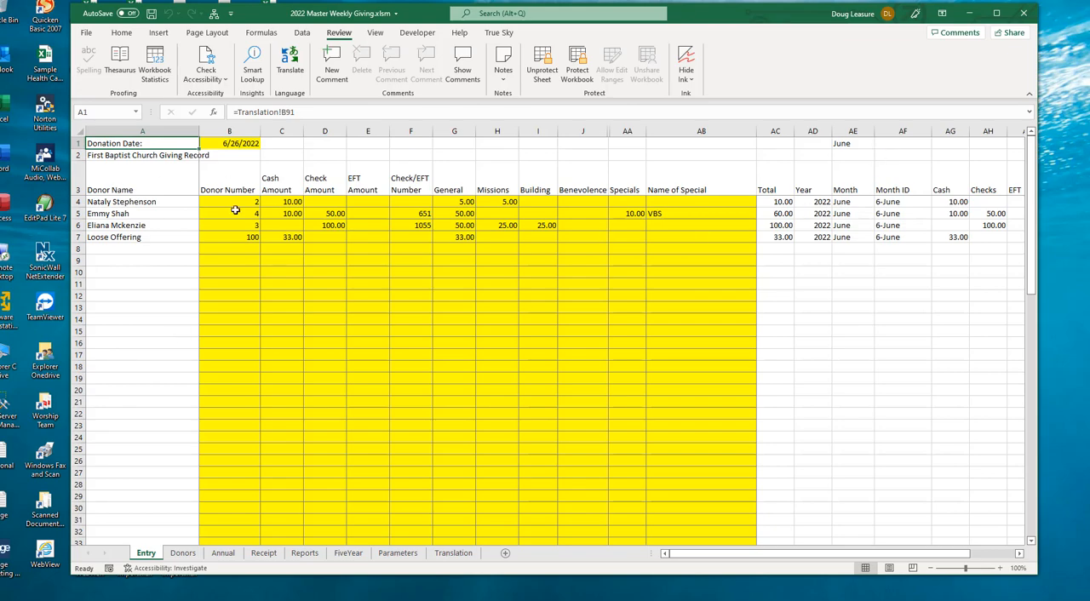
left_click(117, 202)
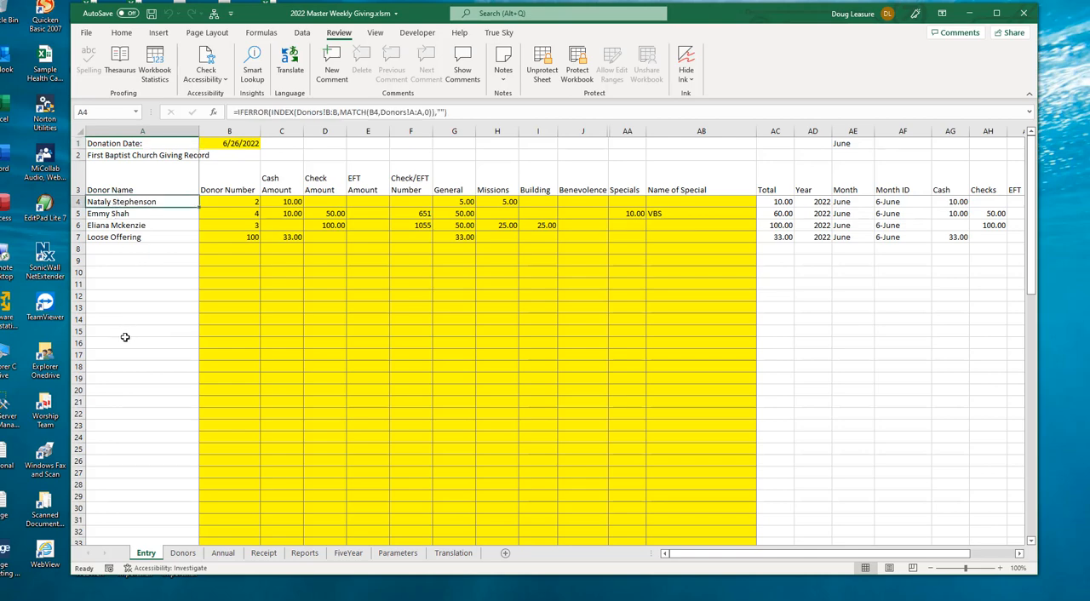
left_click(240, 201)
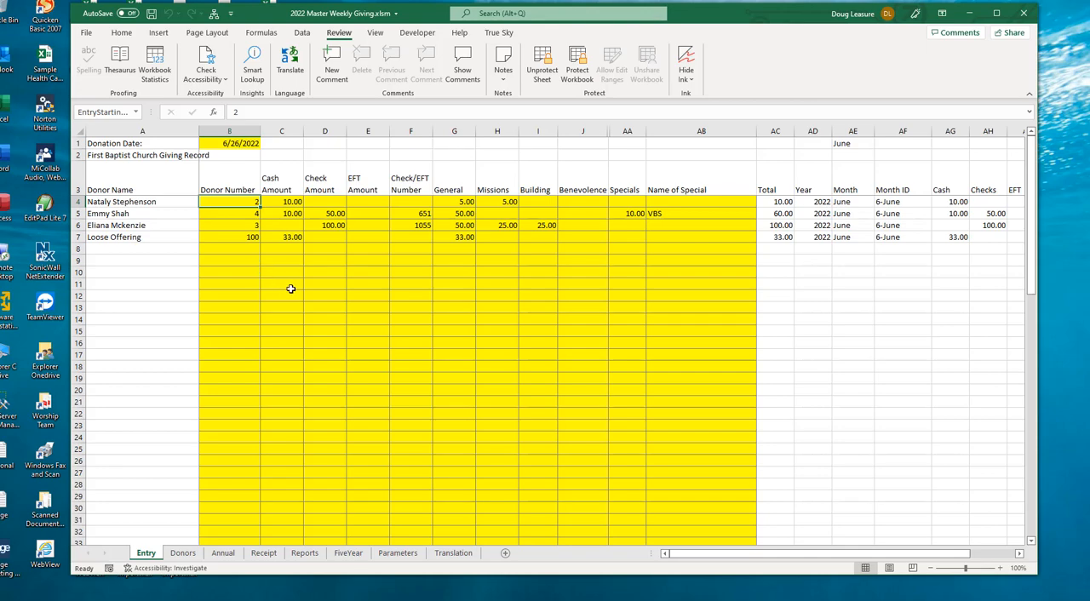
left_click(226, 144)
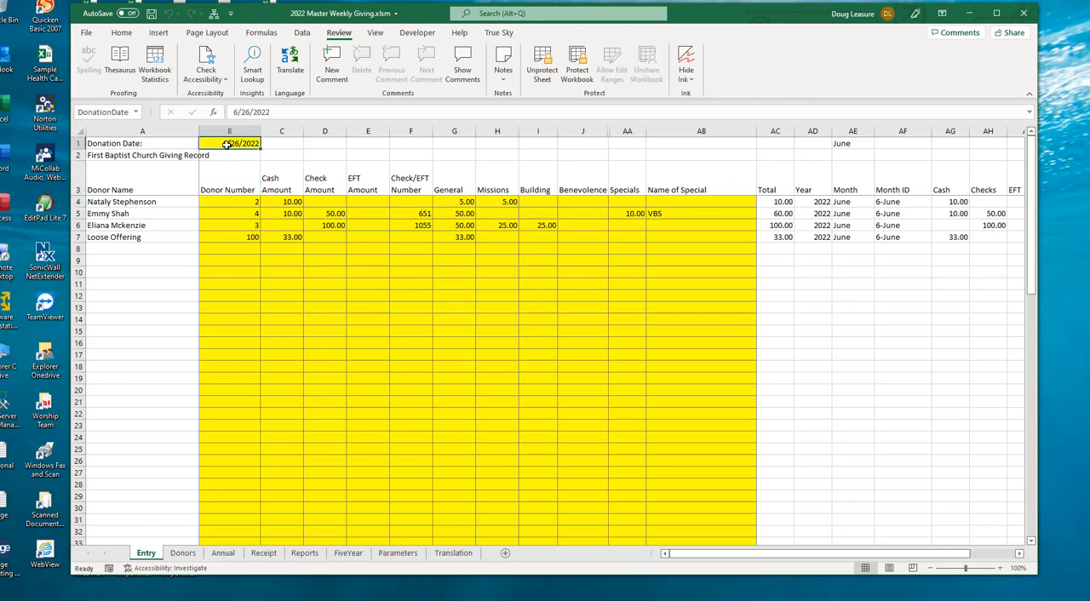
left_click(244, 206)
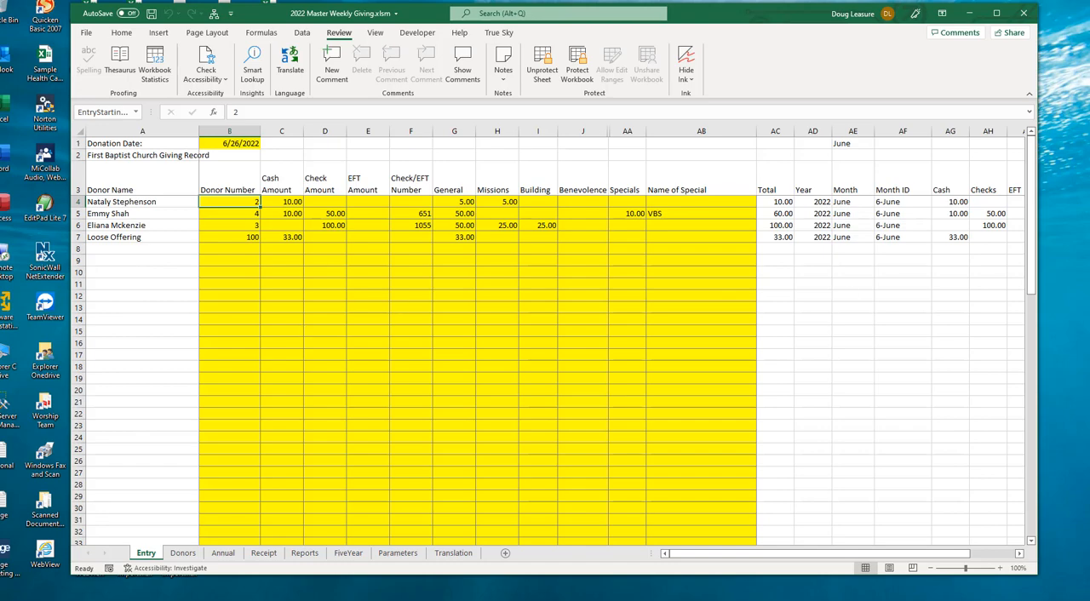
Step: Start a donation entry in row 8 with the donor's number and a cash amount of 25
left_click(234, 248)
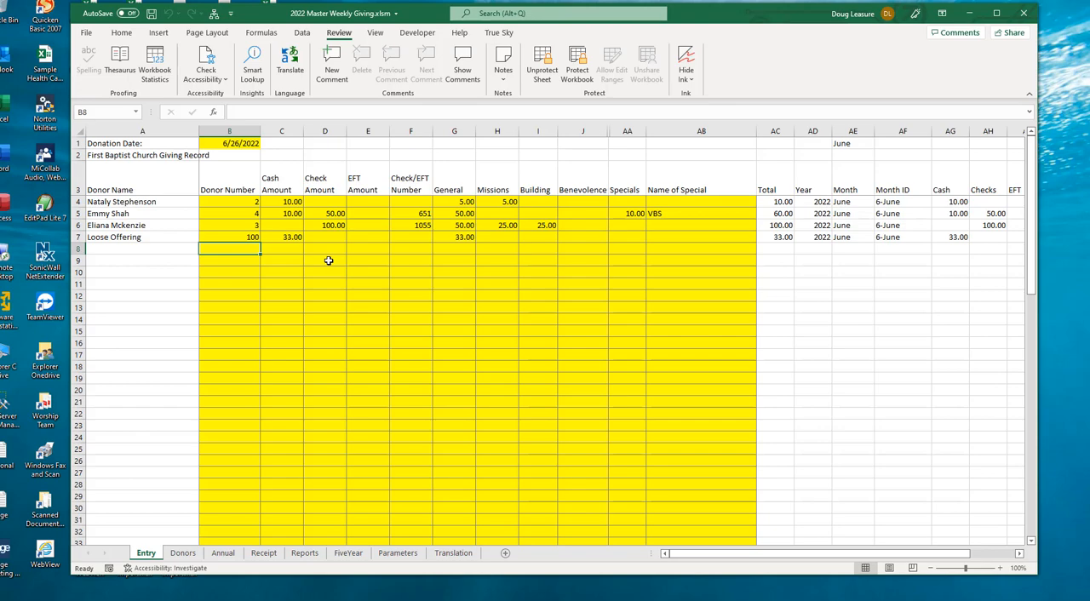
type("3")
key("Tab")
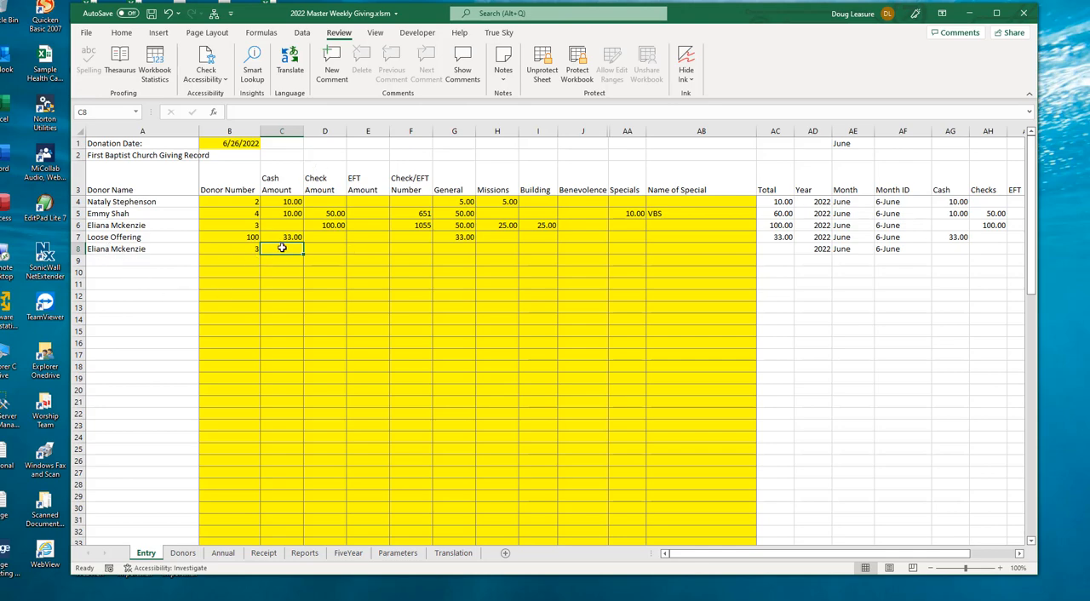
type("25")
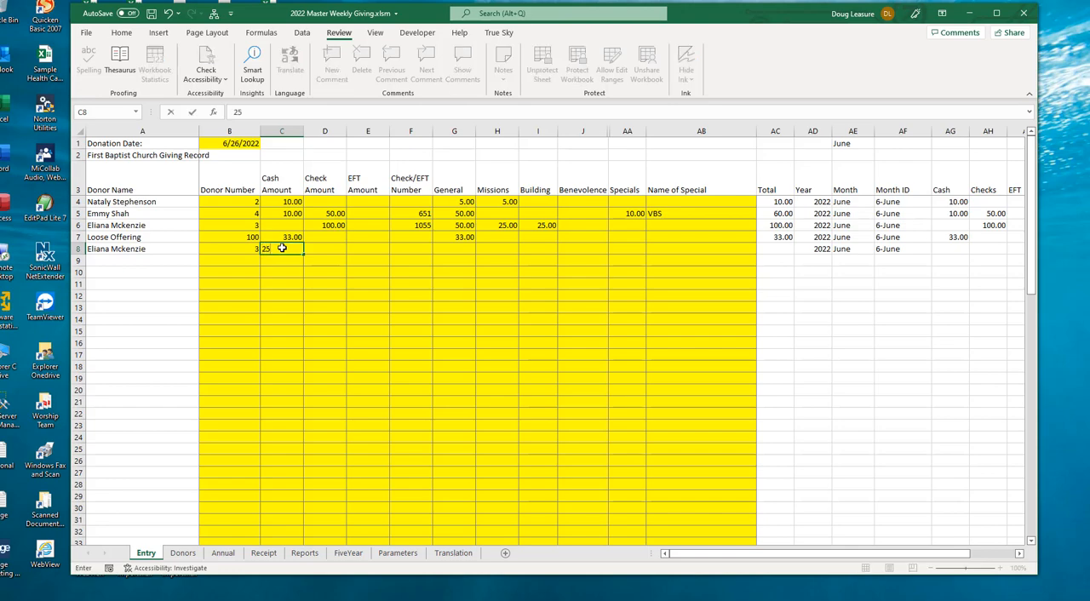
key("Tab")
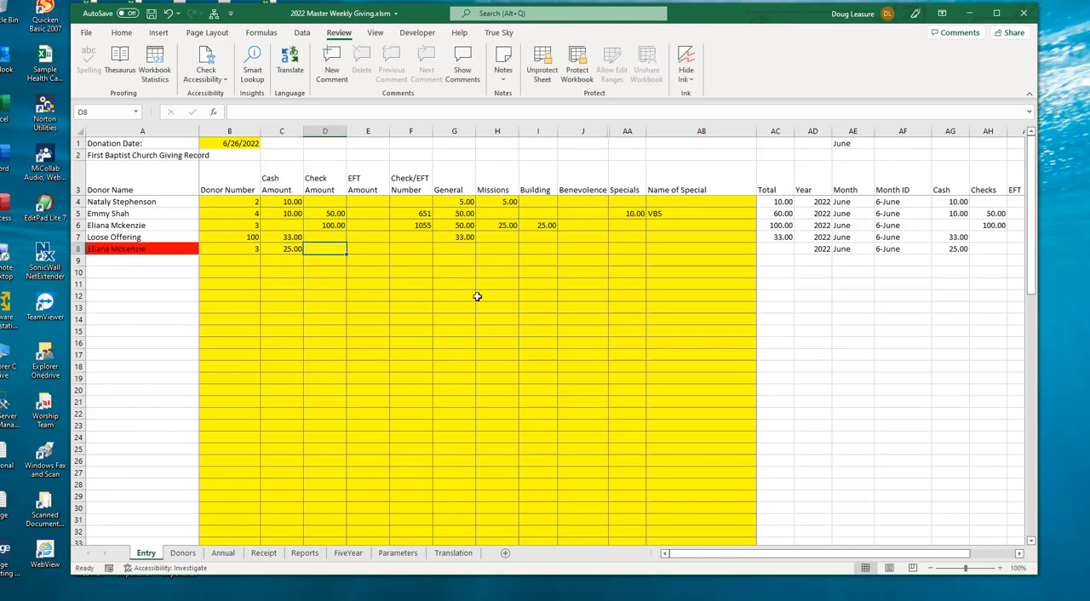
type("100")
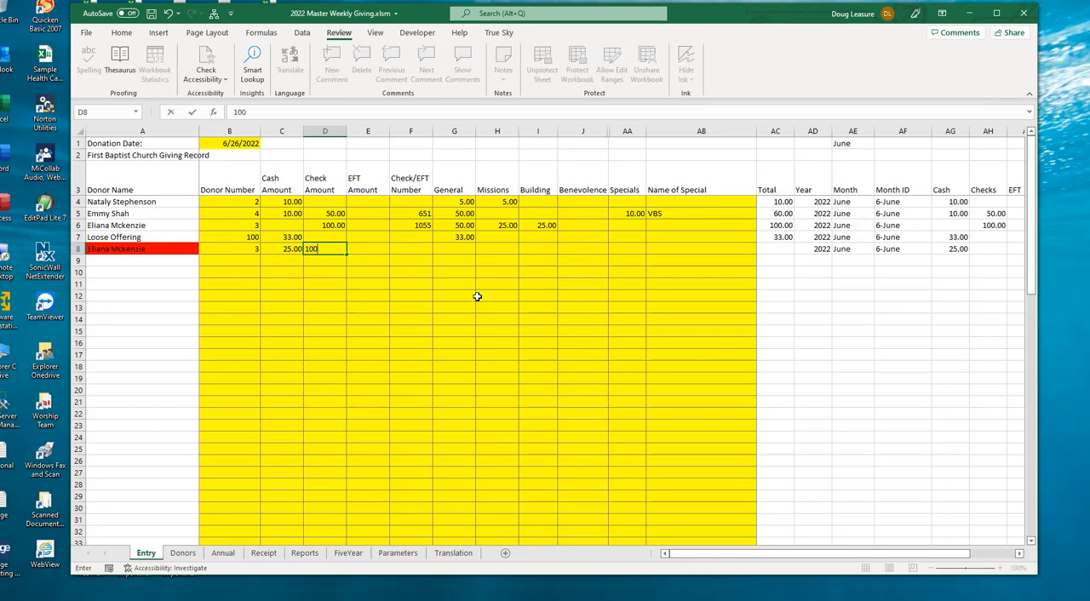
key("Tab")
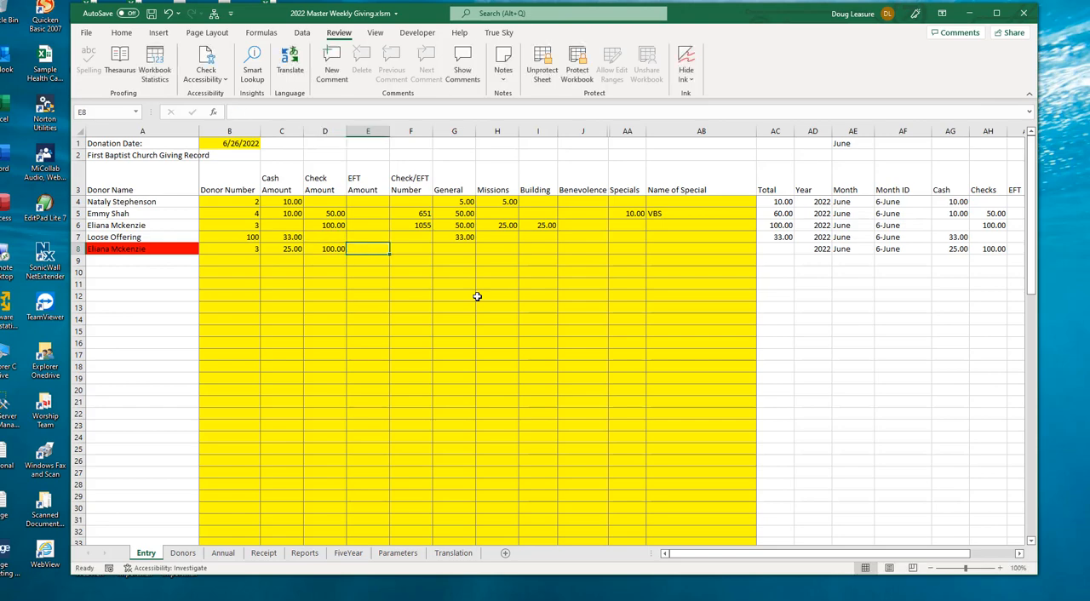
key("Left")
key("Delete")
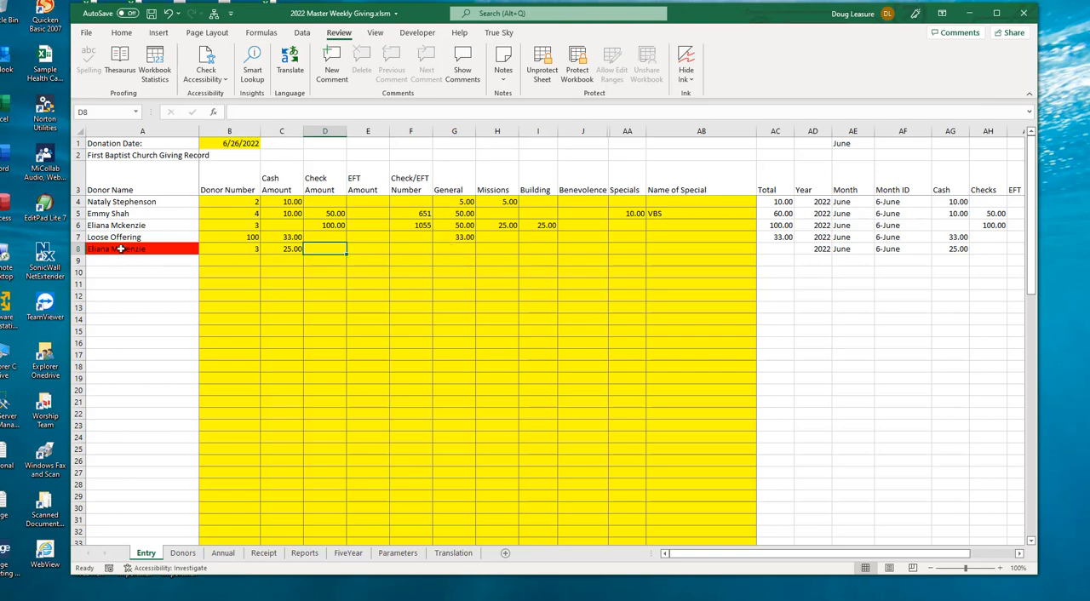
Step: Allocate 5 to General and 10 to Missions for the donation in row 8
left_click(473, 249)
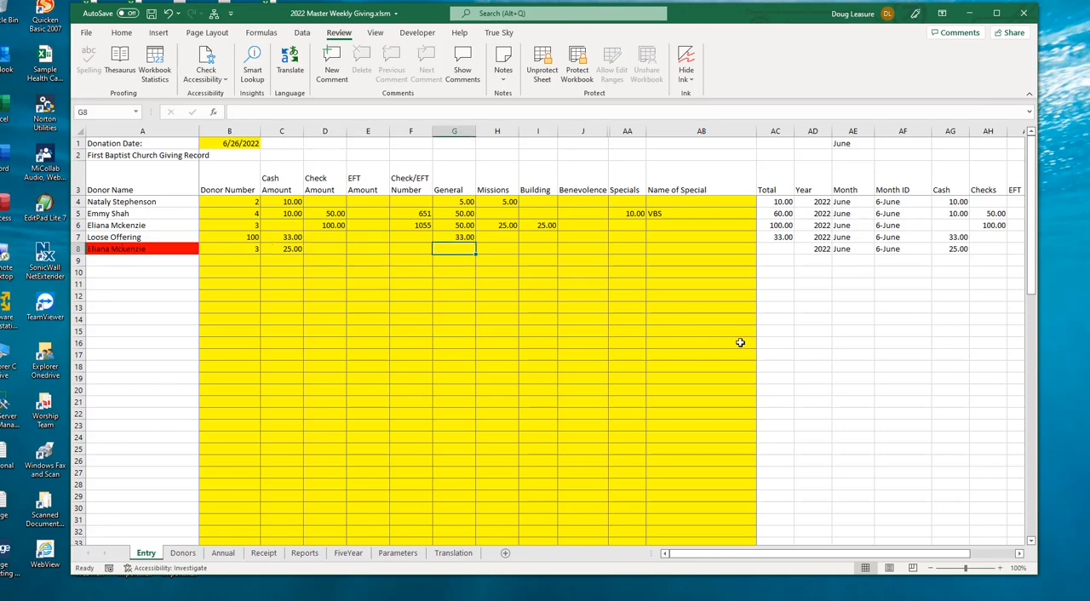
type("5")
key("Tab")
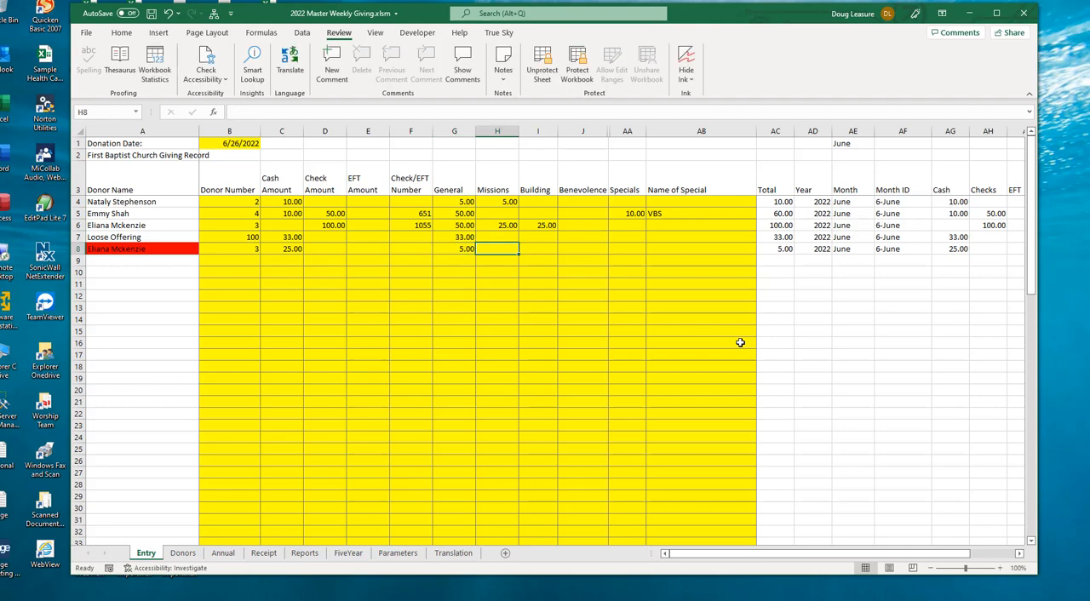
type("10")
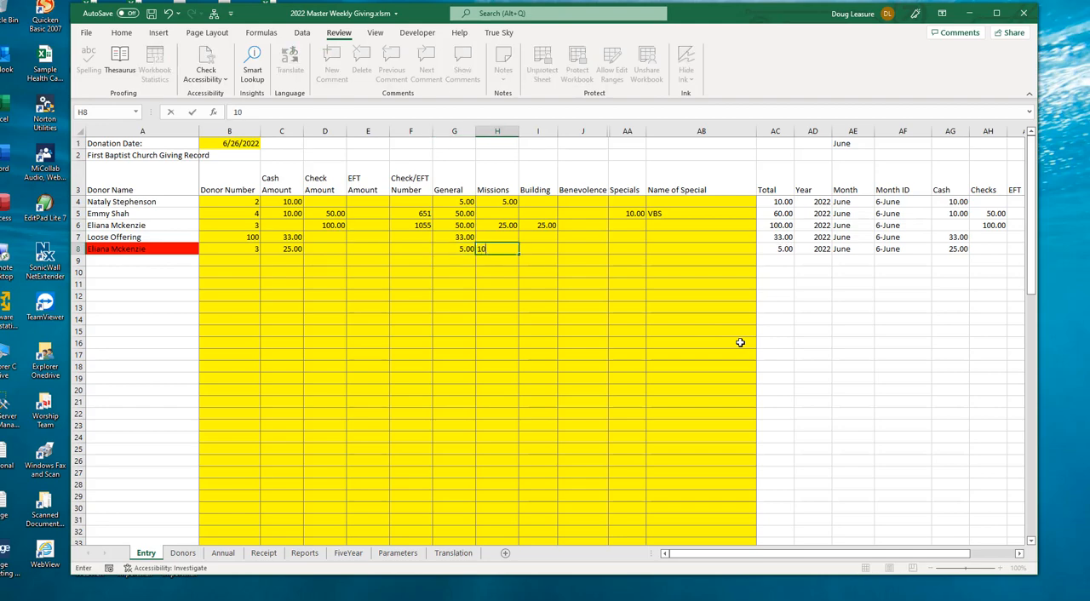
type("0")
key("BackSpace")
key("Tab")
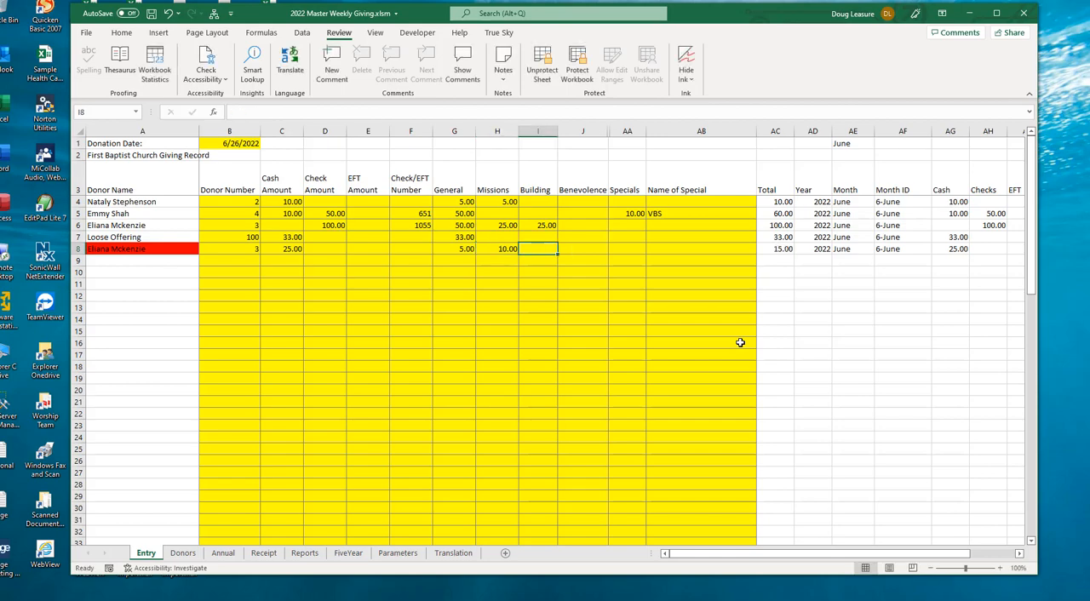
type("100")
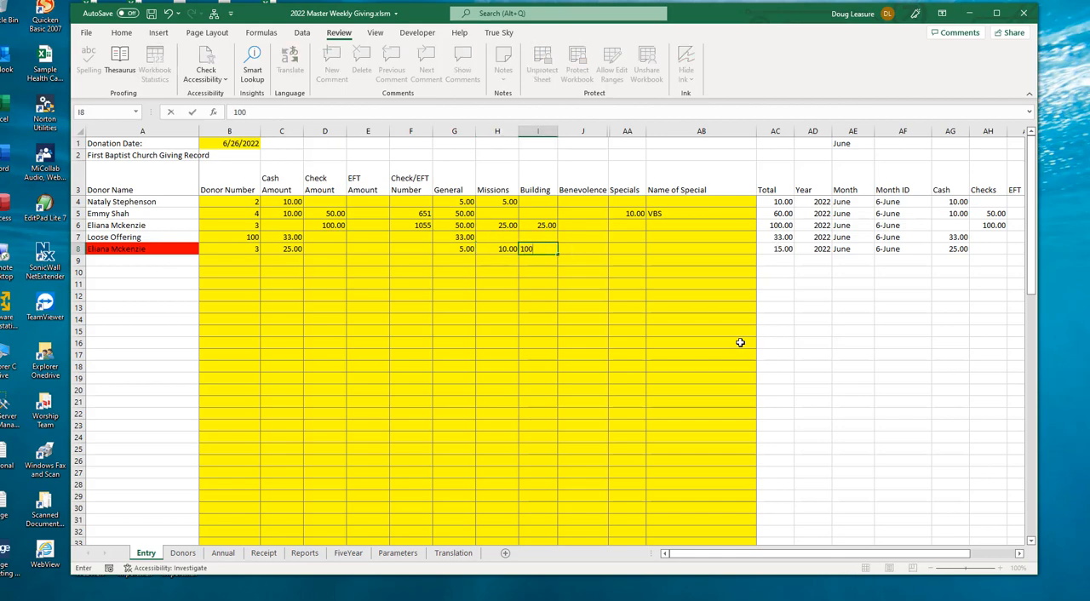
Step: Enter 100 as the Building allocation in row 8 and correct it to 10
key("Tab")
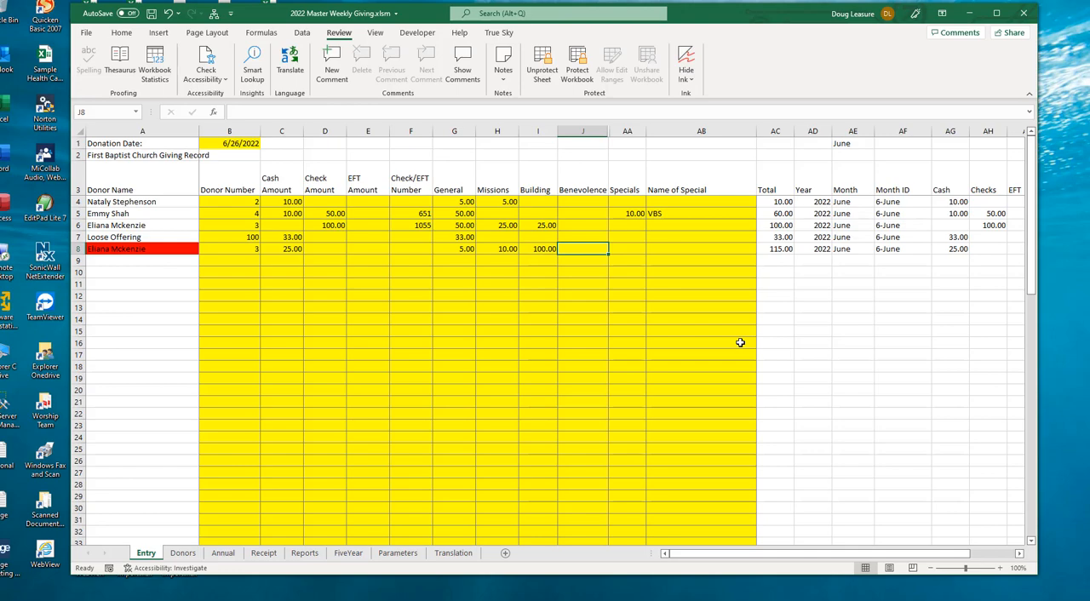
key("shift+Tab")
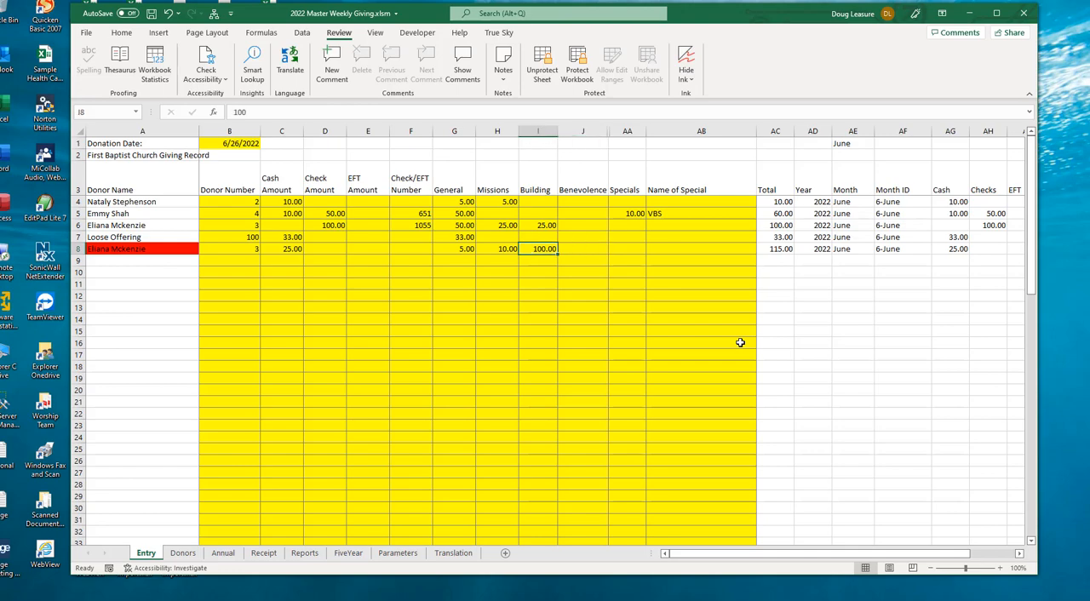
type("10")
key("Tab")
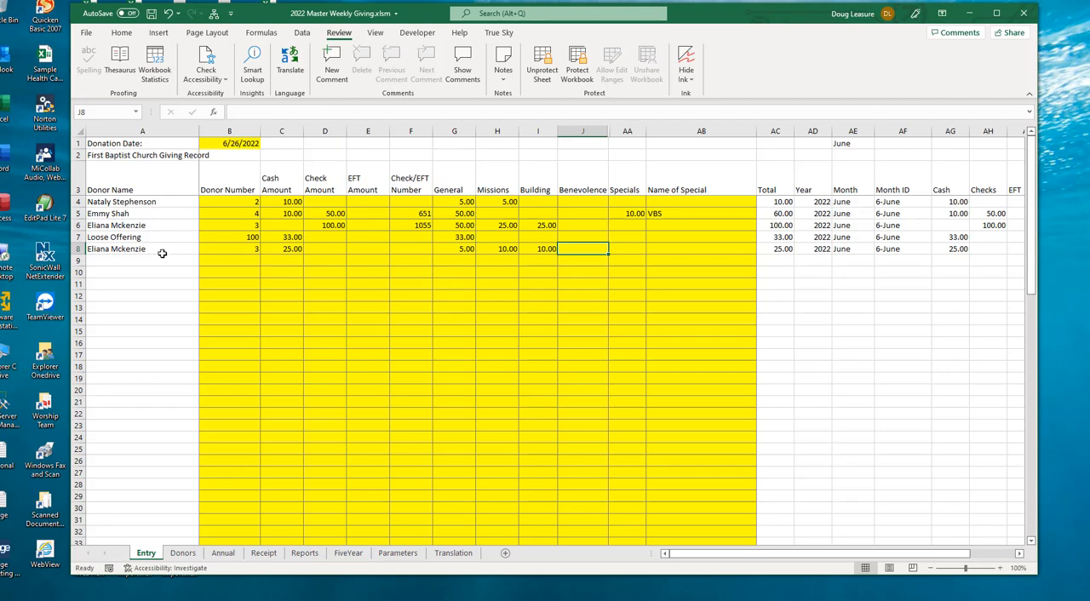
Step: Clear the General, Missions and Building allocations from the donation in row 8
left_click_drag(229, 249, 583, 247)
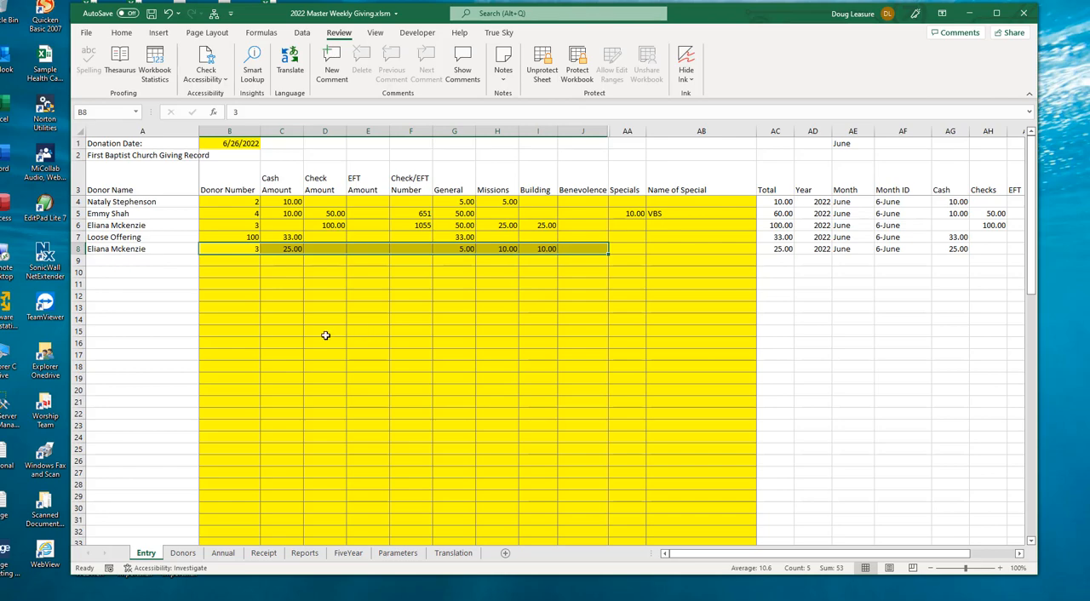
left_click_drag(212, 253, 540, 249)
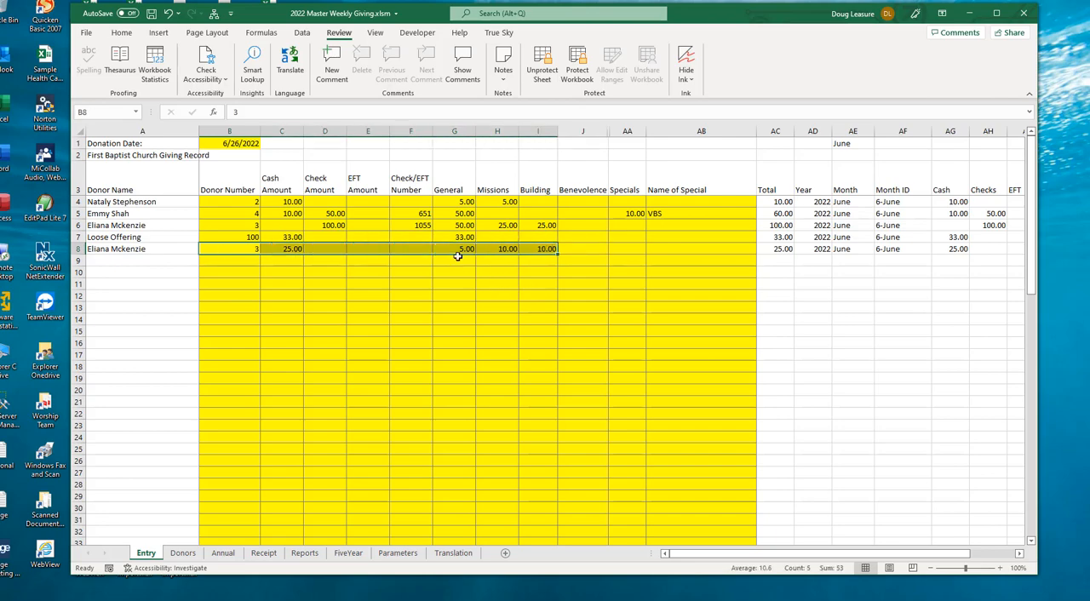
left_click_drag(457, 249, 539, 247)
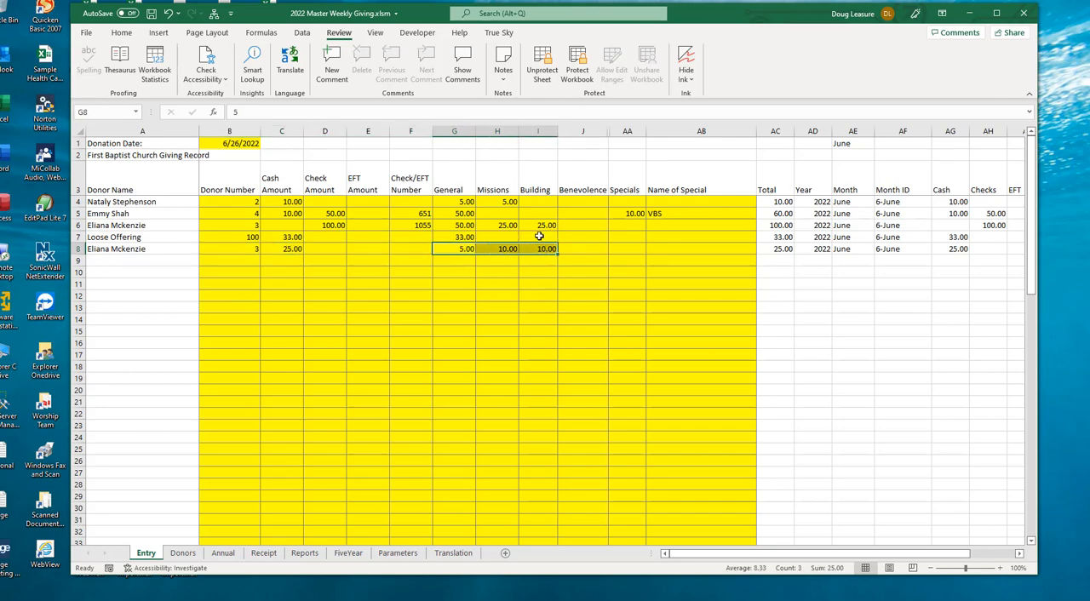
key("Delete")
Step: Allocate 25 to Specials in row 8 and enter VBS as the name of the special
key("Right")
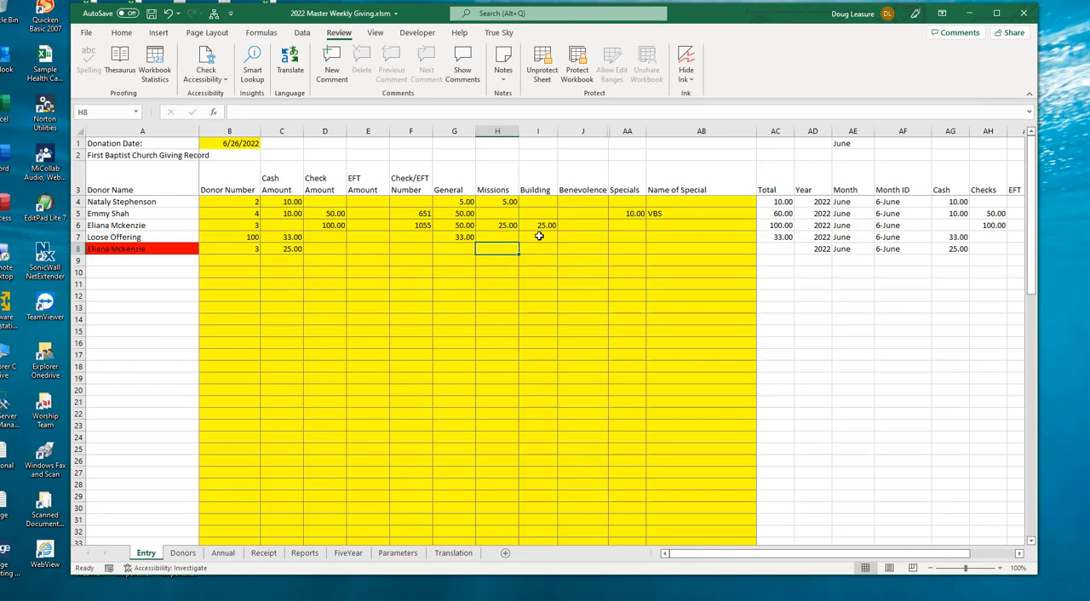
key("Right")
key("Right")
key("Right")
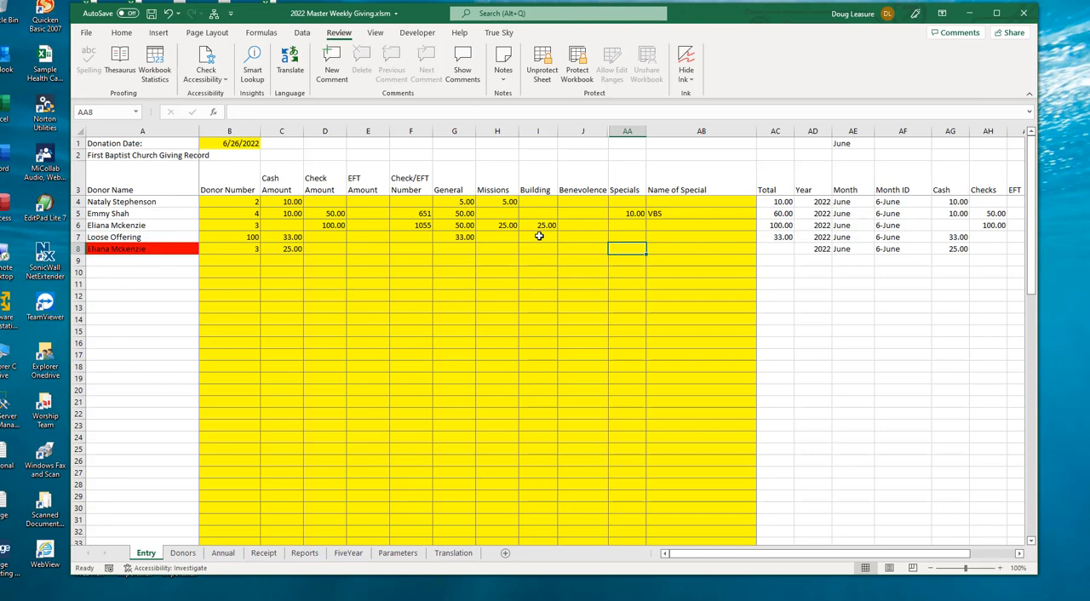
type("25")
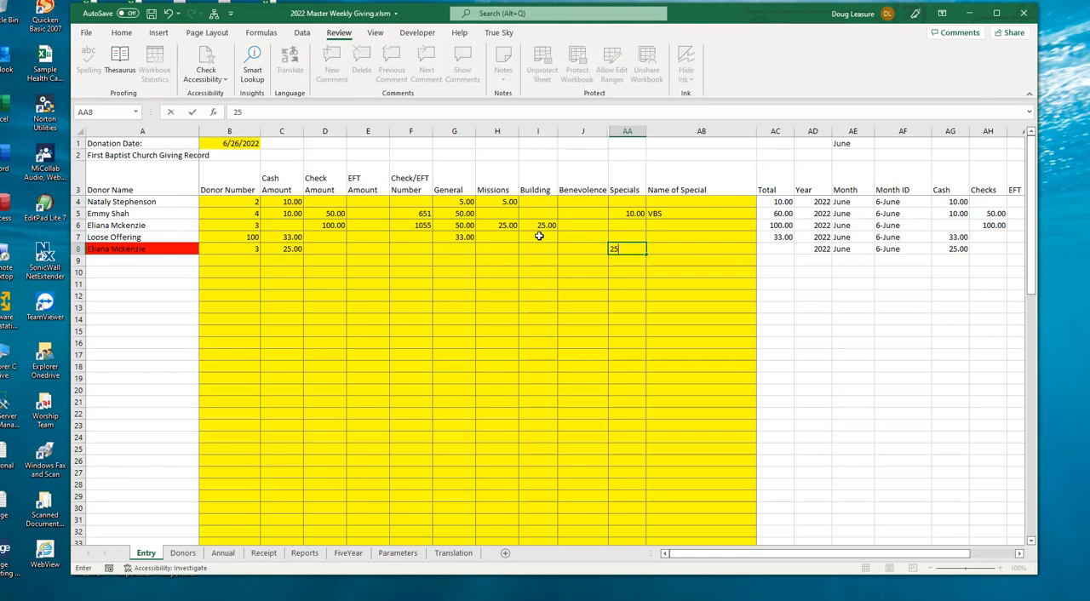
key("Tab")
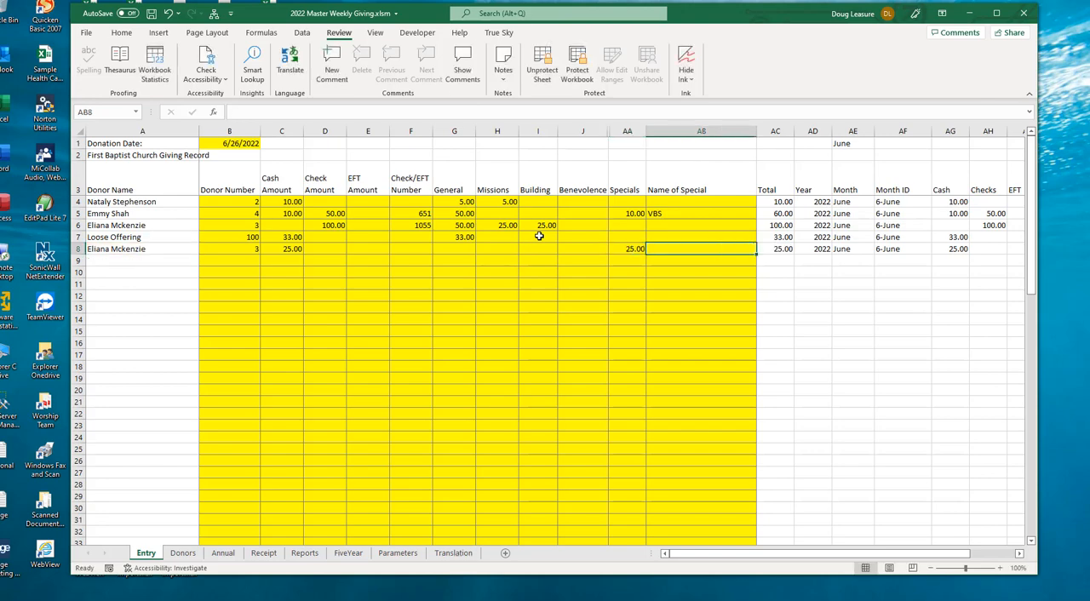
type("VBS")
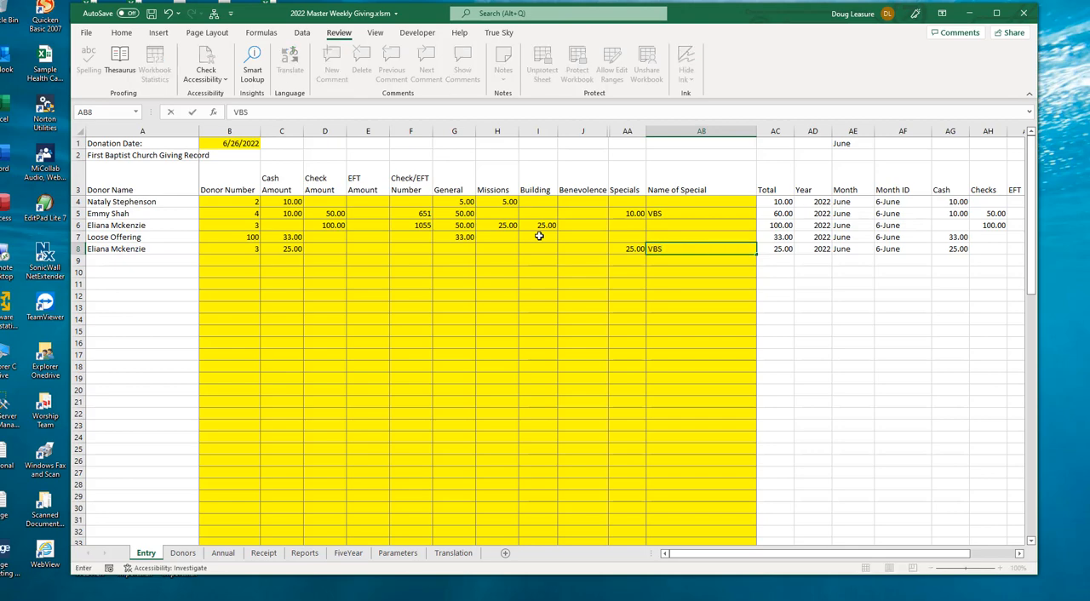
key("Return")
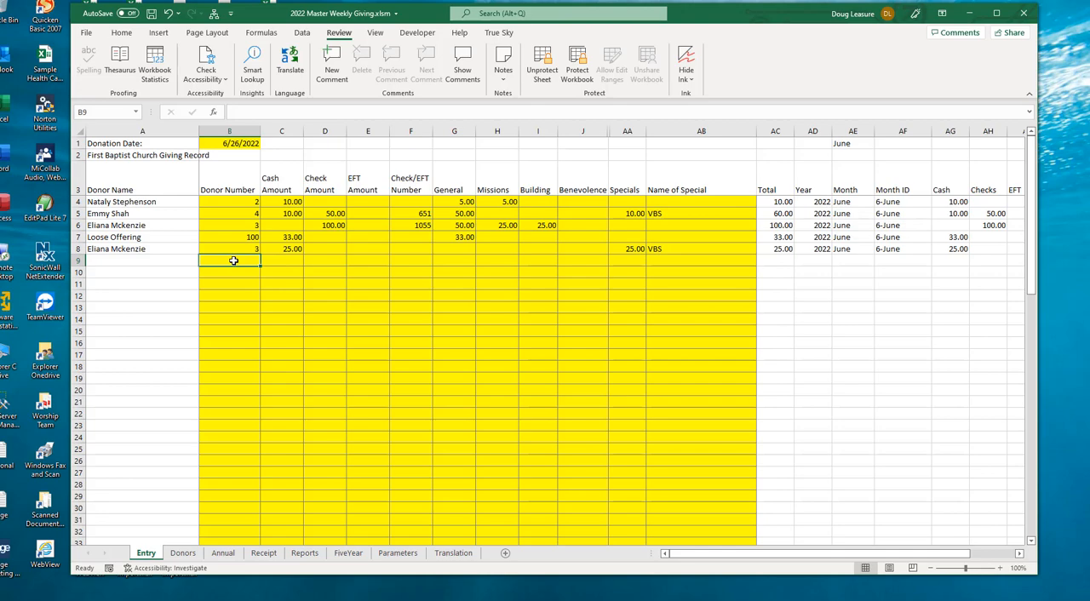
Step: Start a donation entry in row 9 with the donor's number and an EFT amount of 100
type("101")
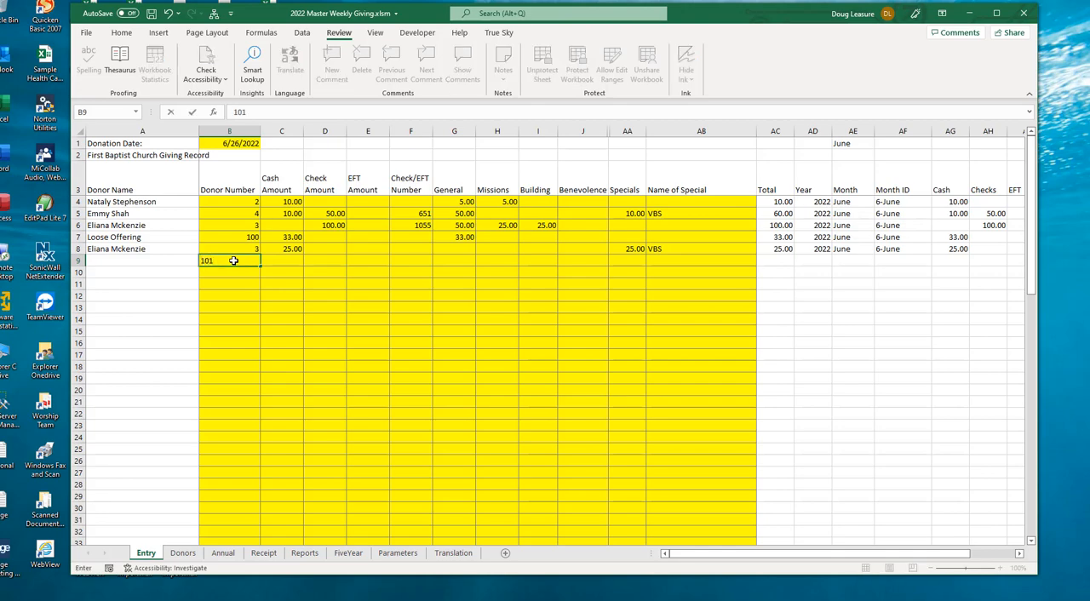
key("Tab")
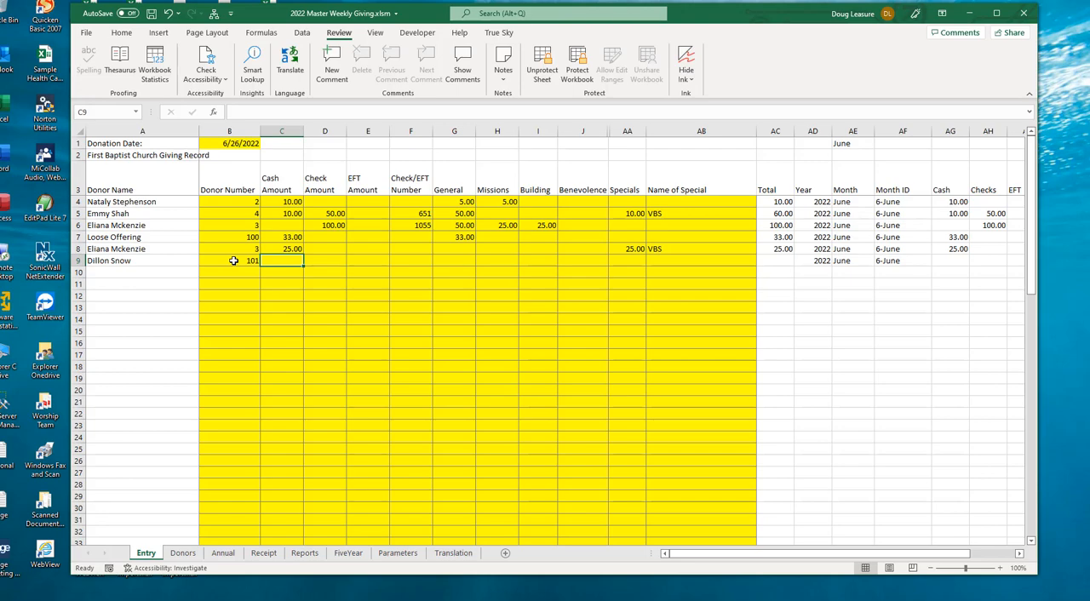
key("Tab")
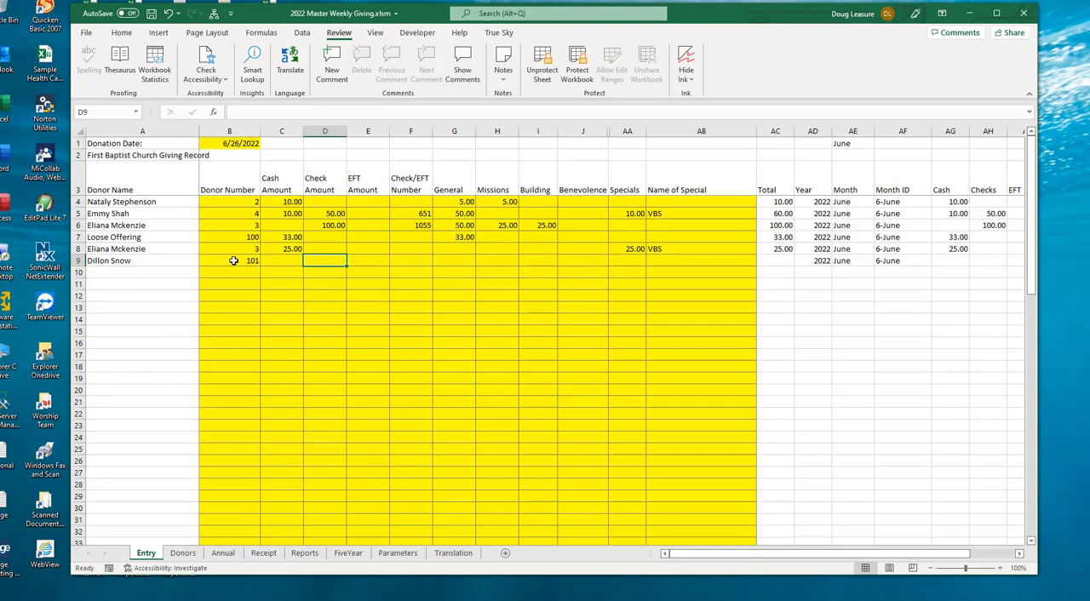
key("Tab")
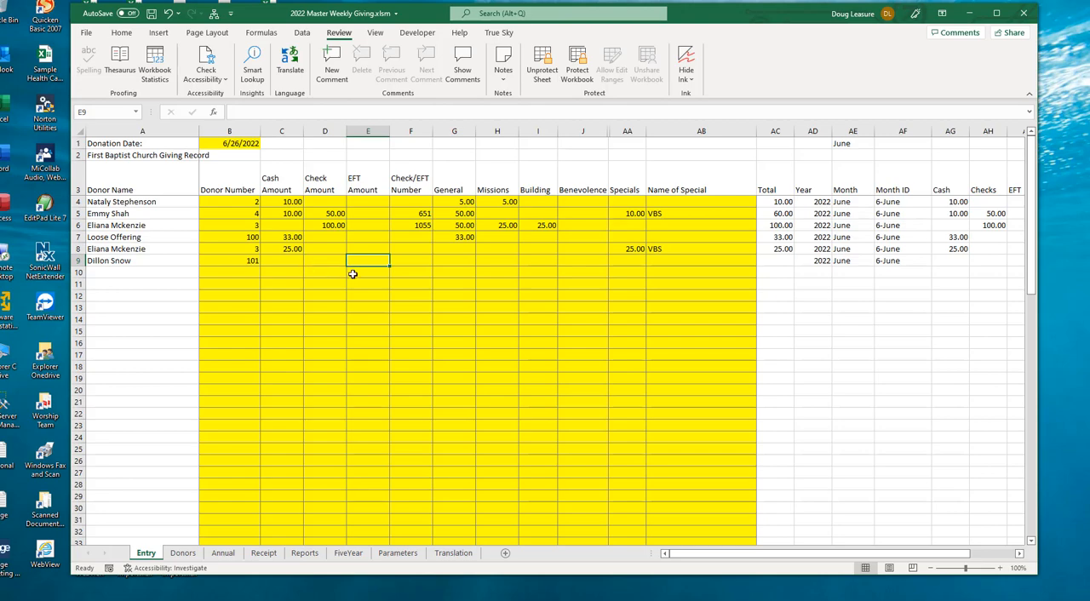
type("100")
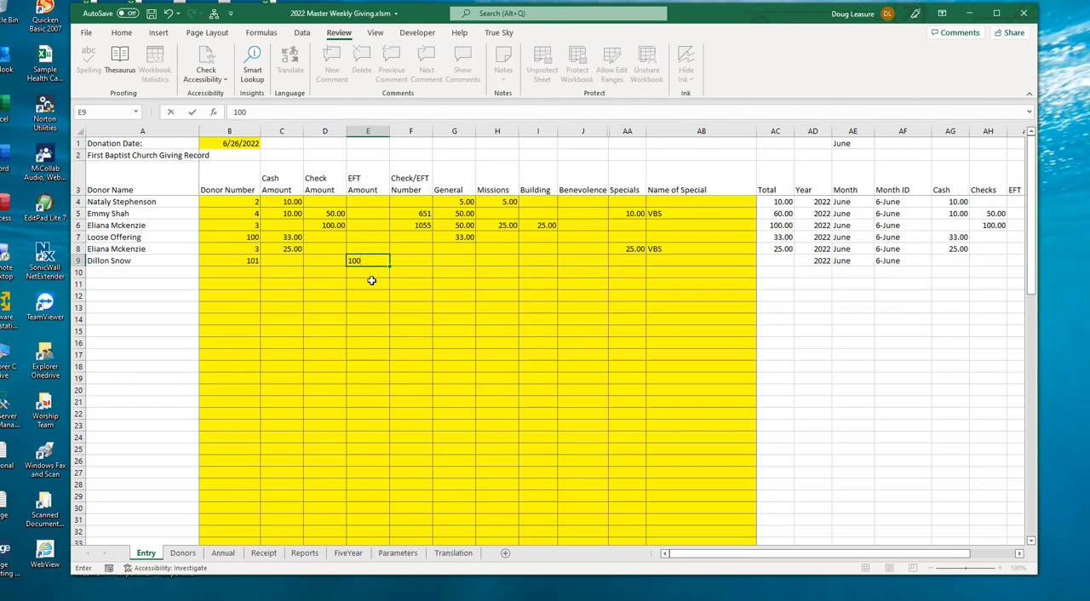
key("Tab")
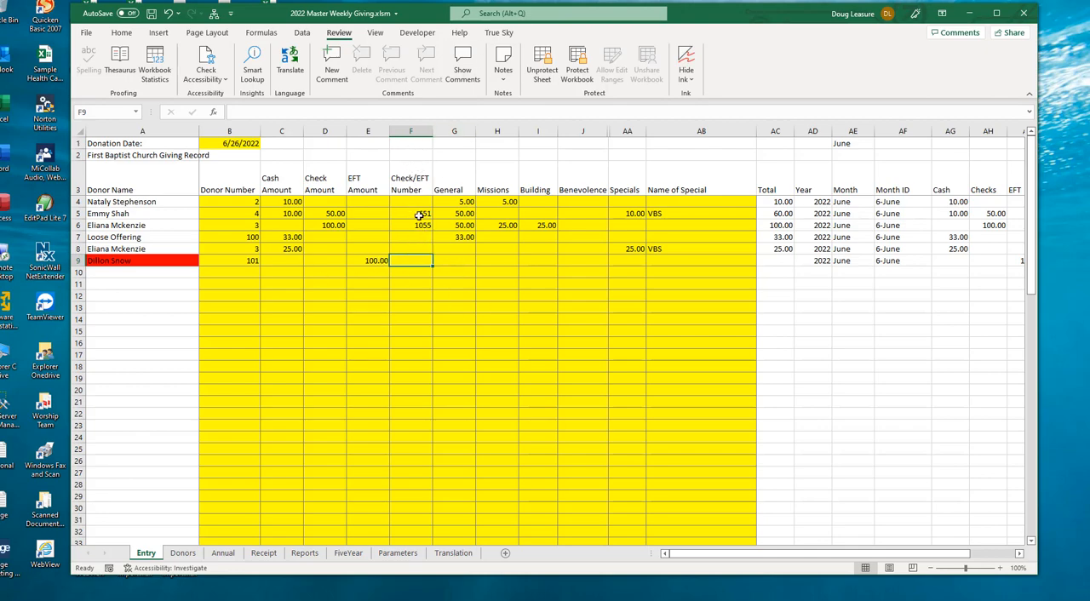
Step: Enter CashApp as the Check/EFT number for the row 9 donation
left_click_drag(418, 213, 417, 226)
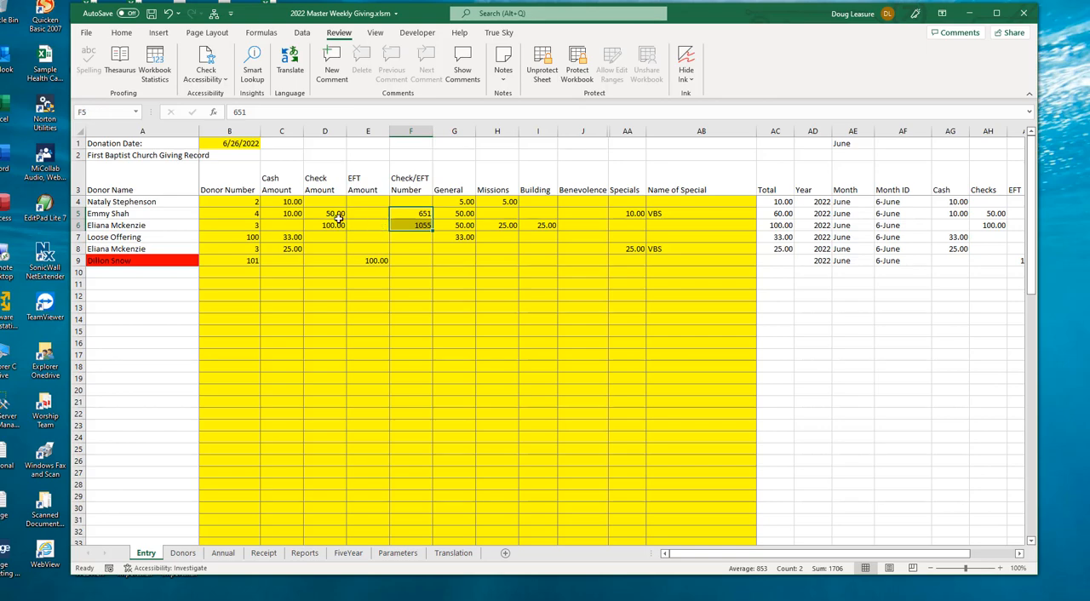
left_click(410, 261)
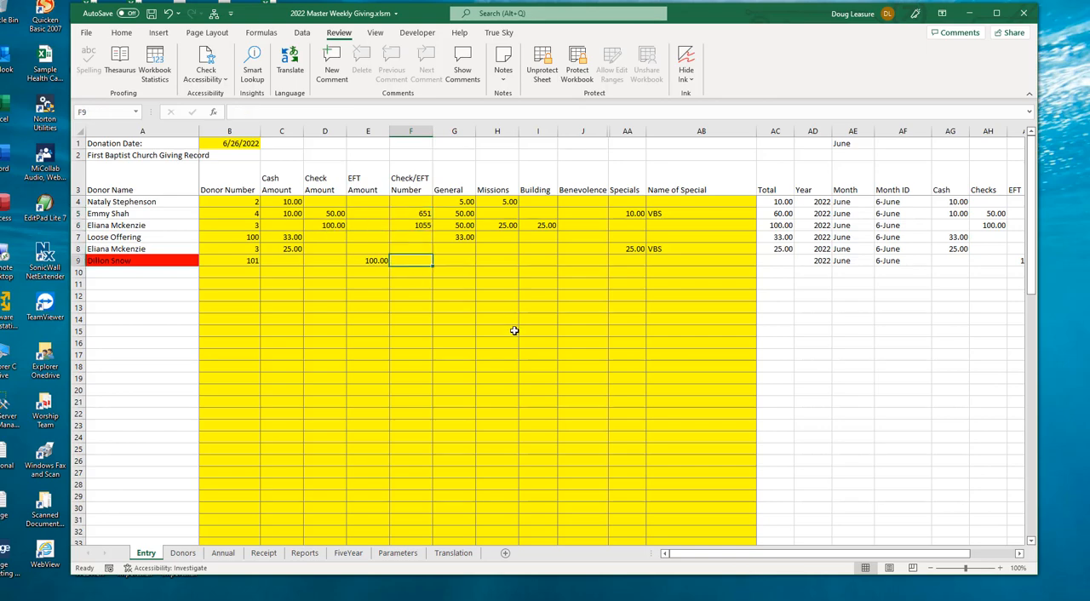
type("Cash")
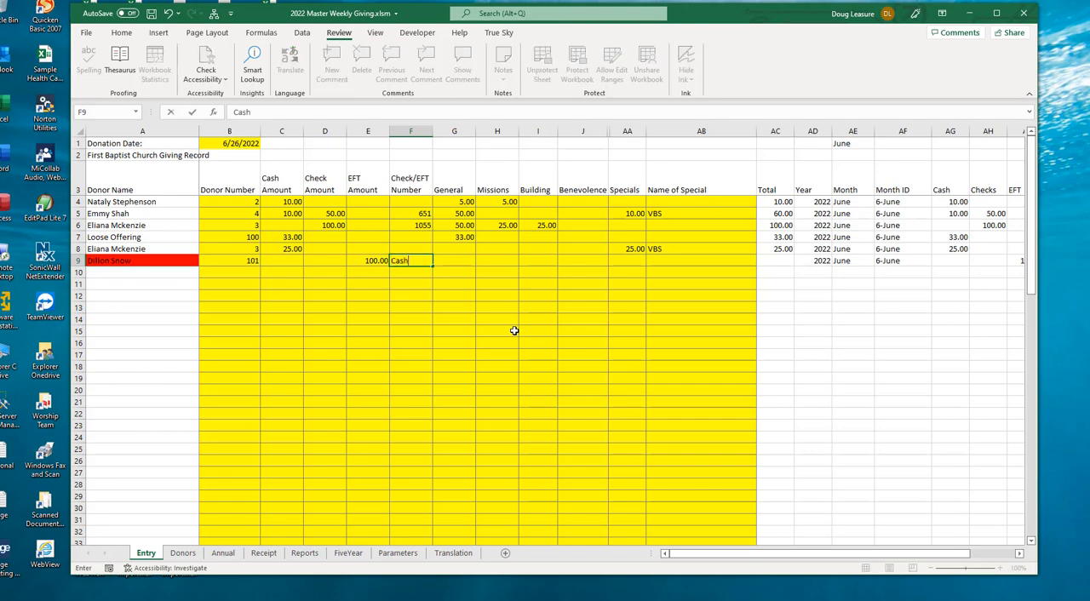
type("App")
key("Tab")
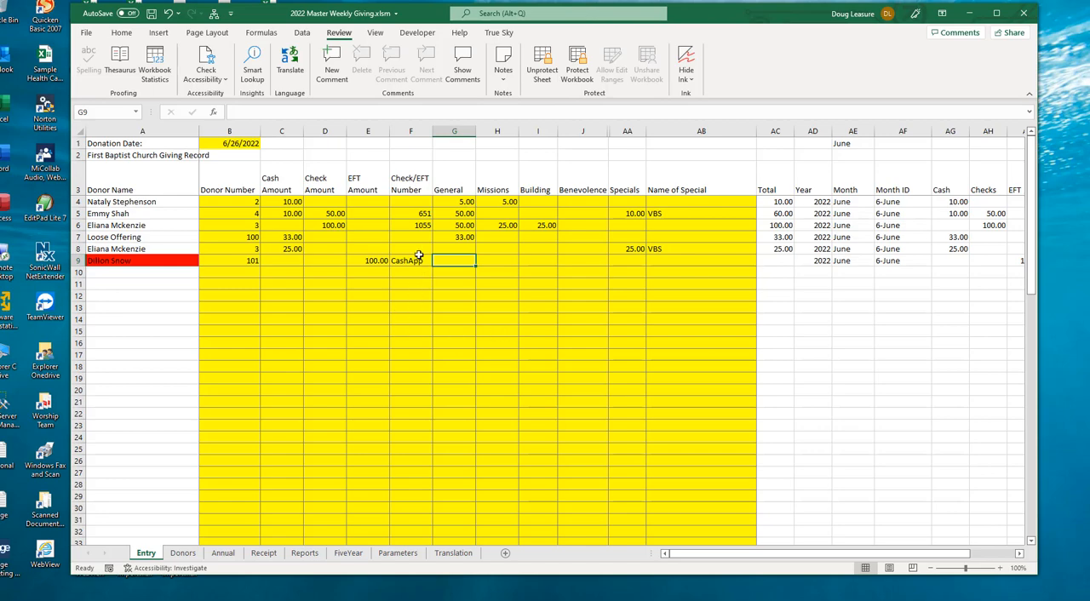
left_click_drag(416, 203, 403, 280)
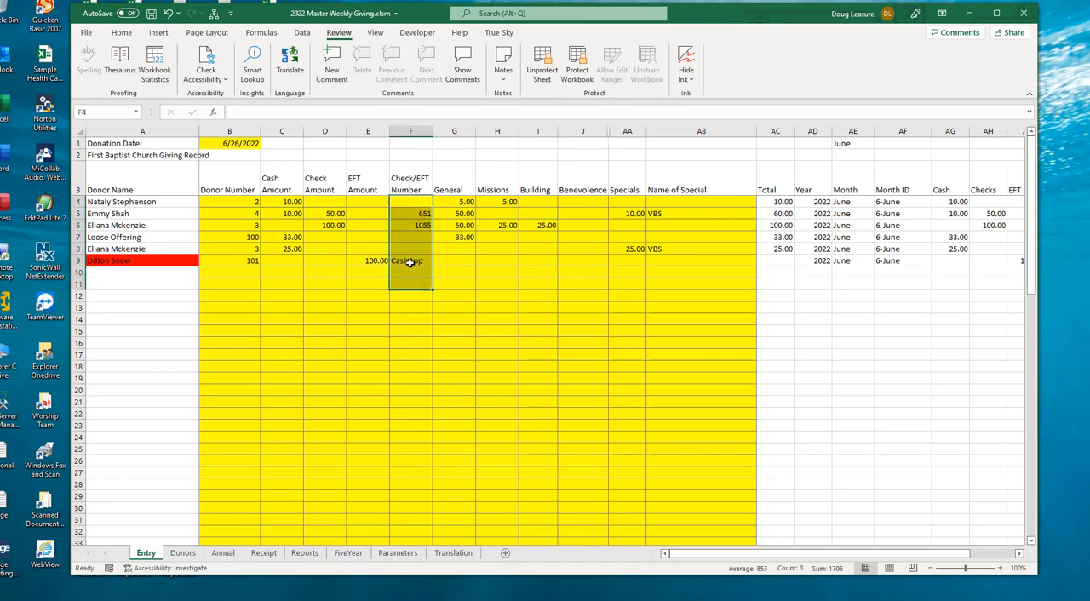
left_click(410, 263)
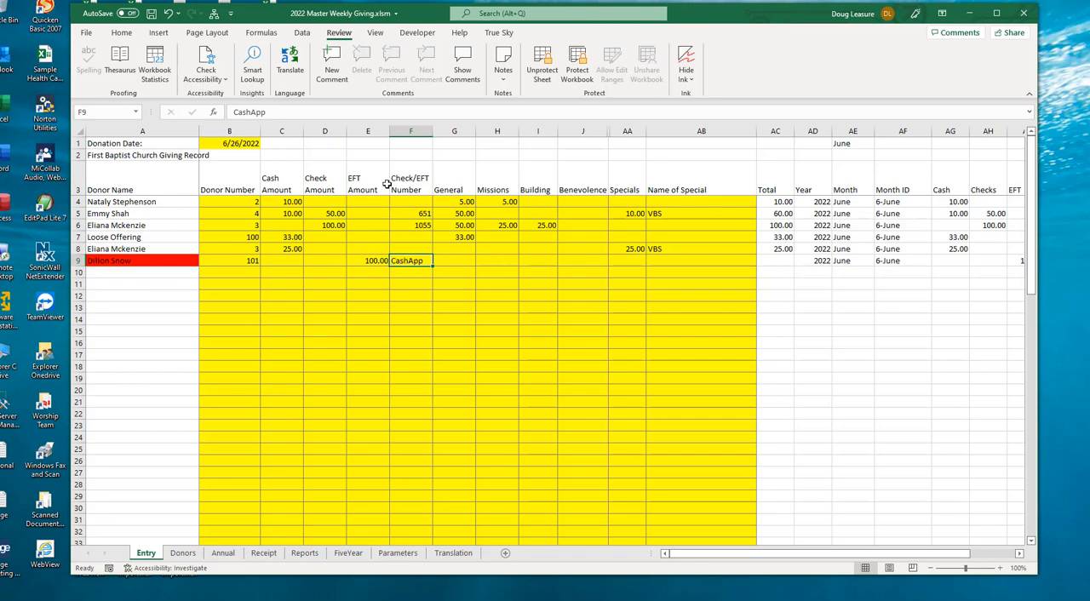
Step: Allocate 25 each to General and Missions for the row 9 donation
left_click(460, 260)
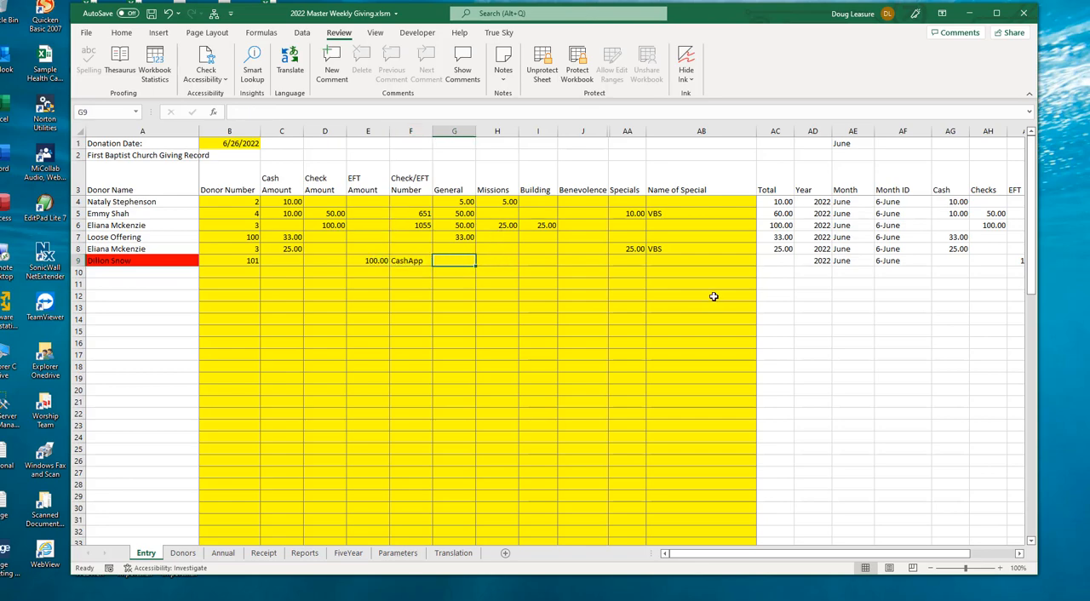
key("shift+Right")
type("25")
key("ctrl+Return")
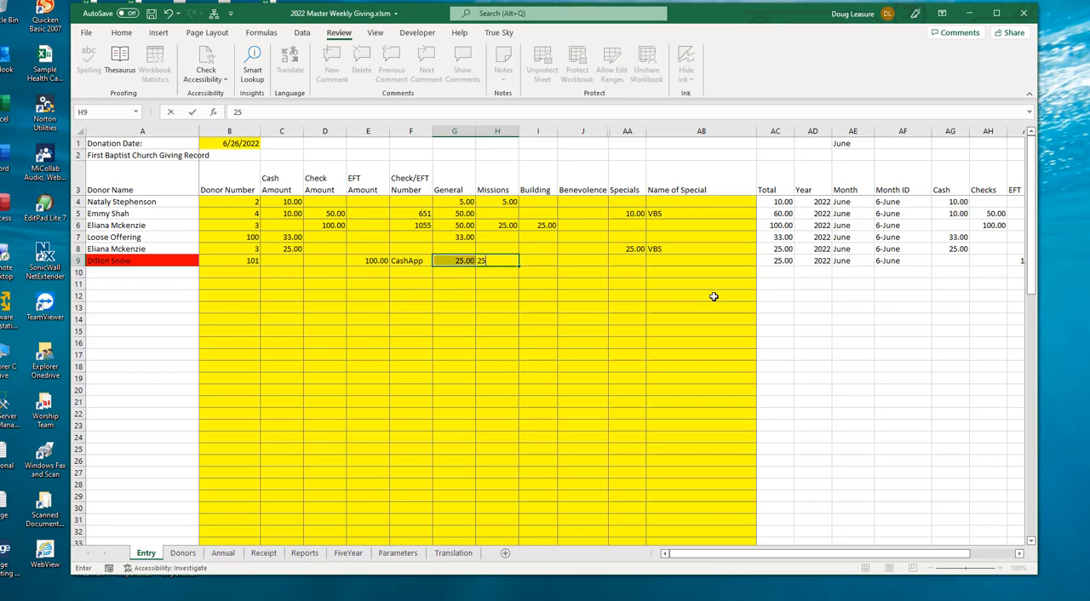
key("Tab")
type("2")
key("ctrl+Return")
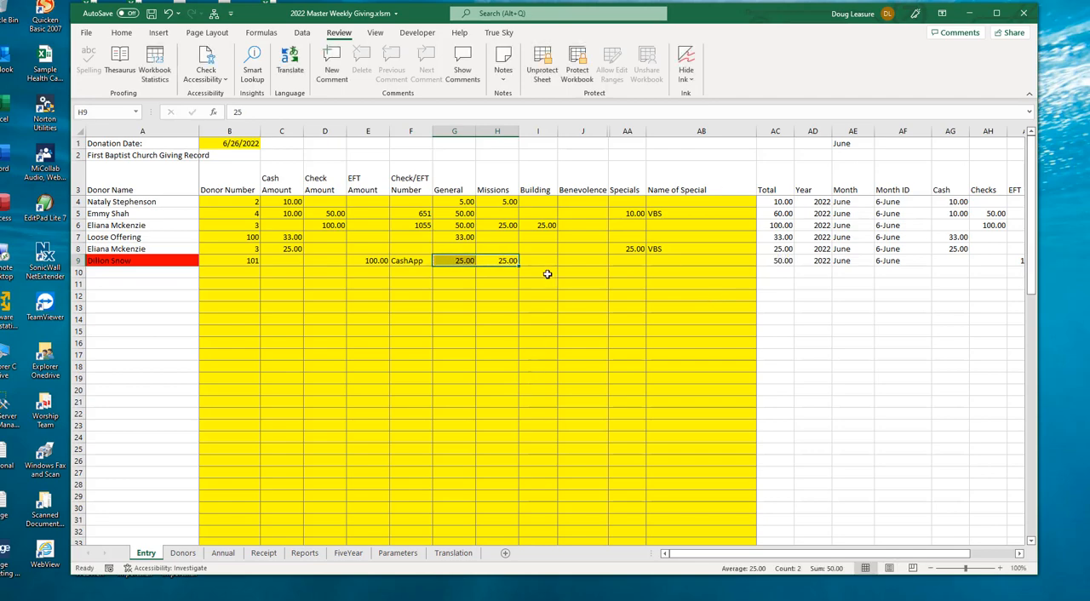
Step: Allocate 25 each to Building and Benevolence for the row 9 donation
left_click(539, 260)
type("25")
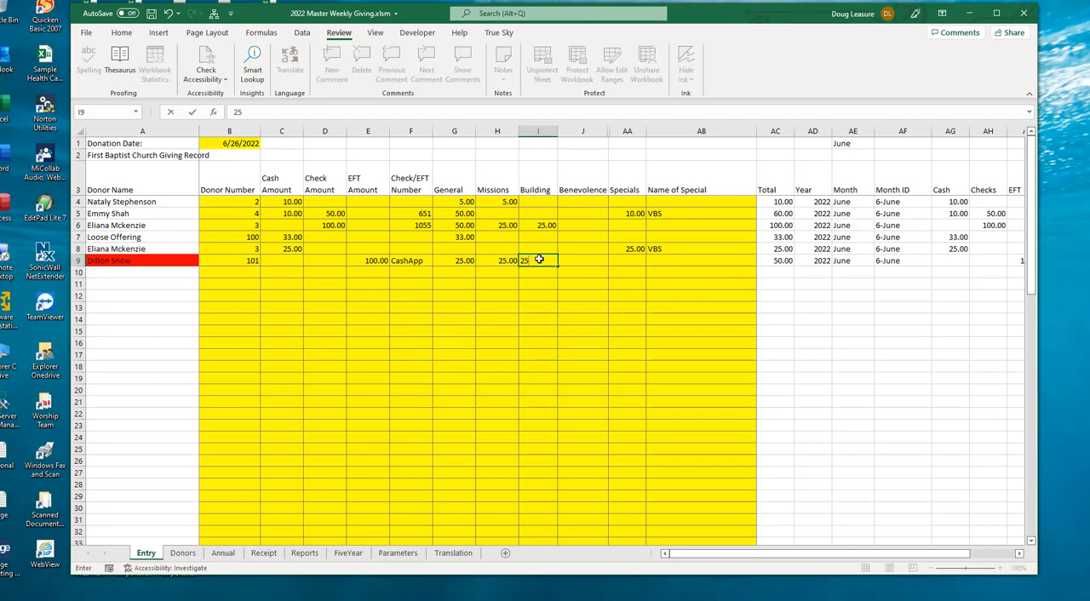
key("Tab")
type("25")
key("Tab")
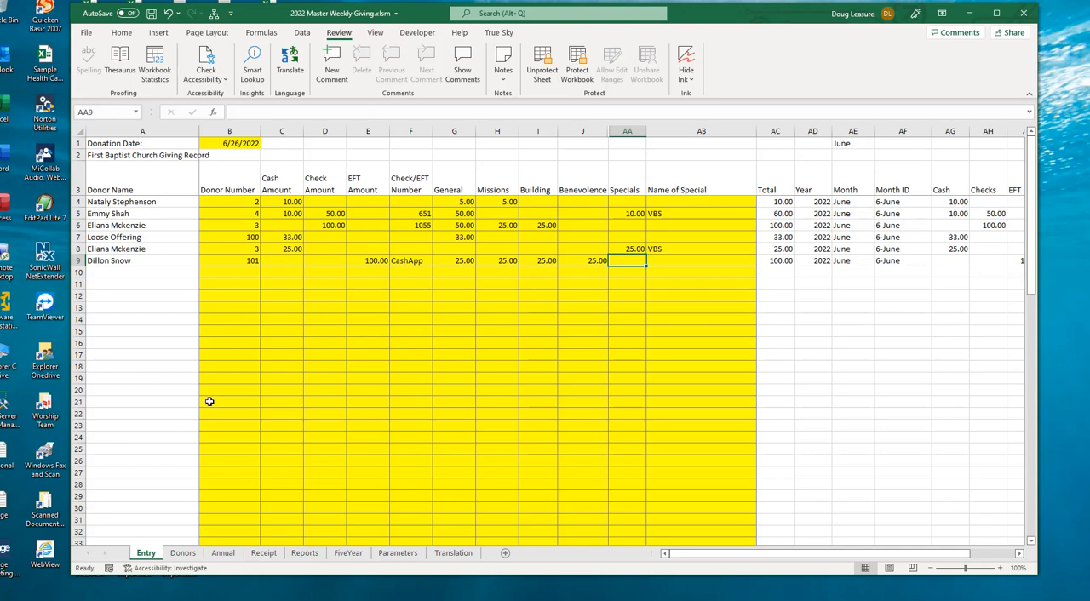
Step: Fill in the Cash Detail quantities with 3 ones, 3 fives, 2 tens and 2 twenties
scroll(219, 303, "down", 4)
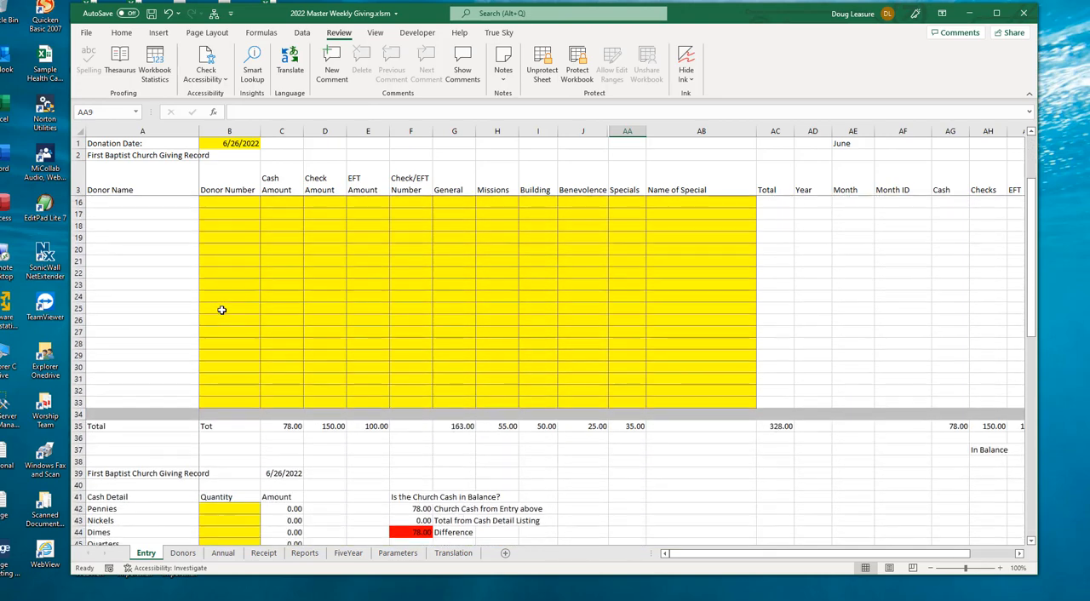
scroll(221, 310, "down", 4)
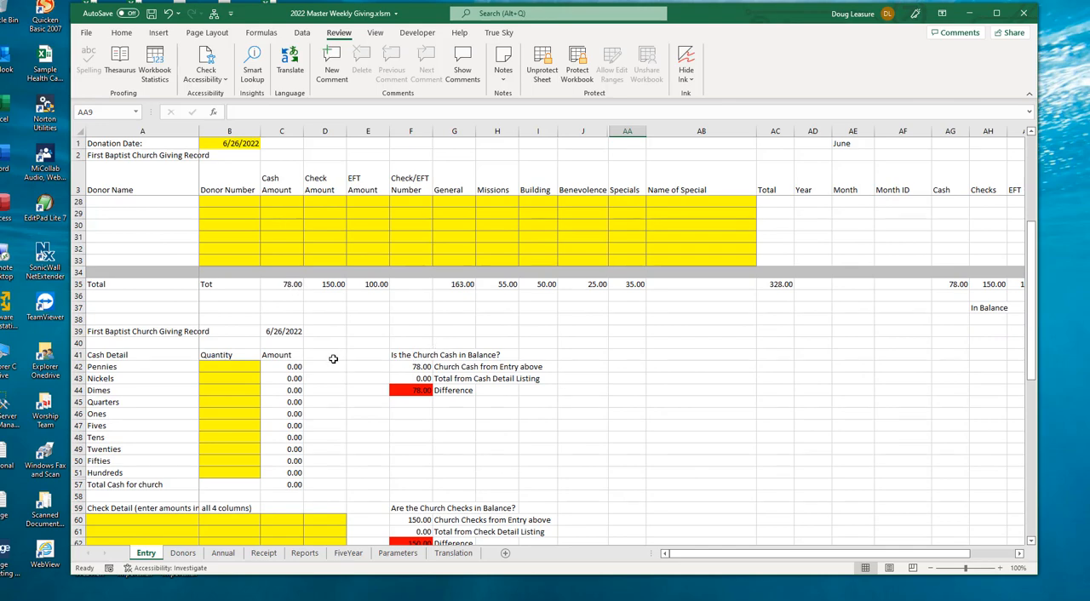
scroll(337, 359, "down", 2)
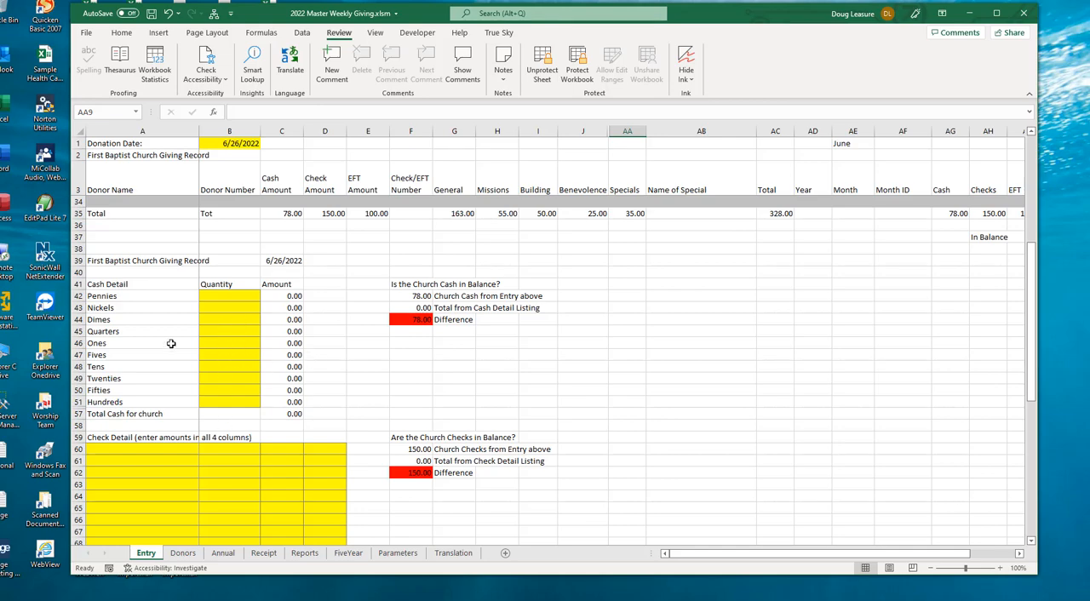
left_click(232, 345)
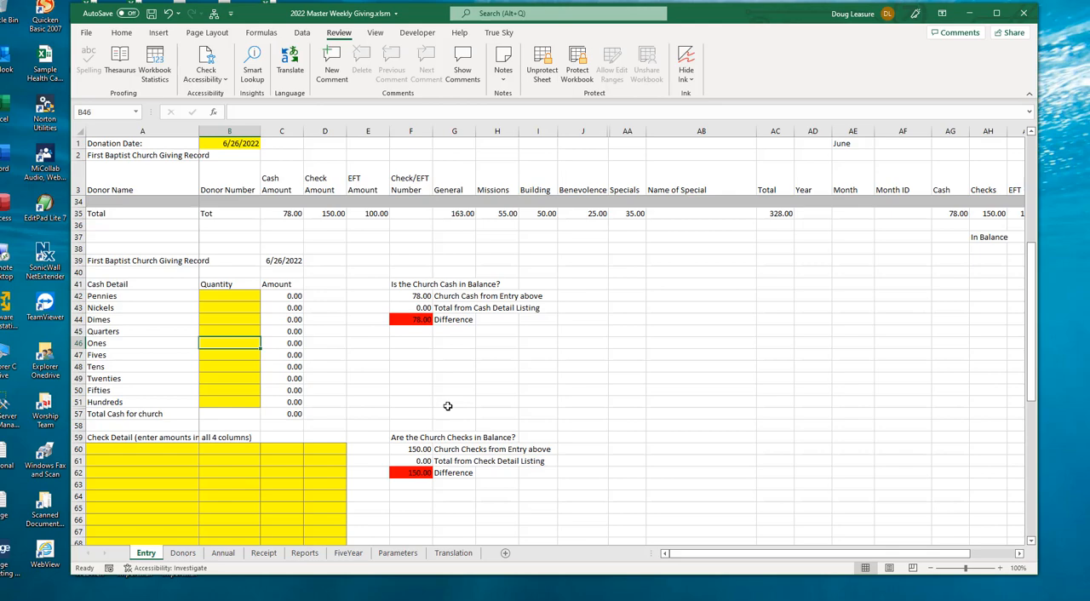
type("3")
key("Return")
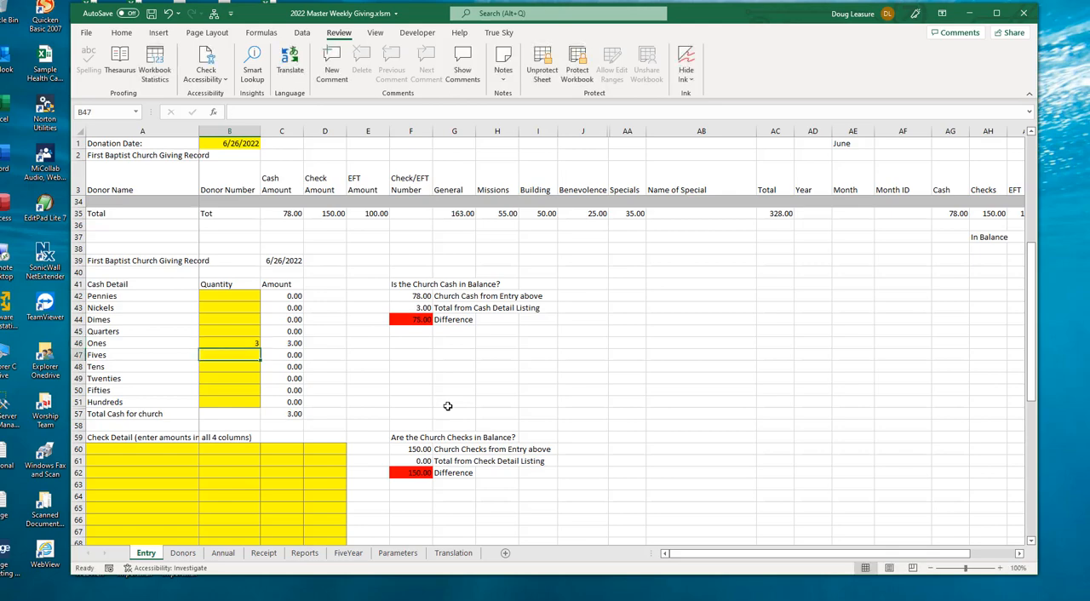
type("3")
key("Return")
type("2")
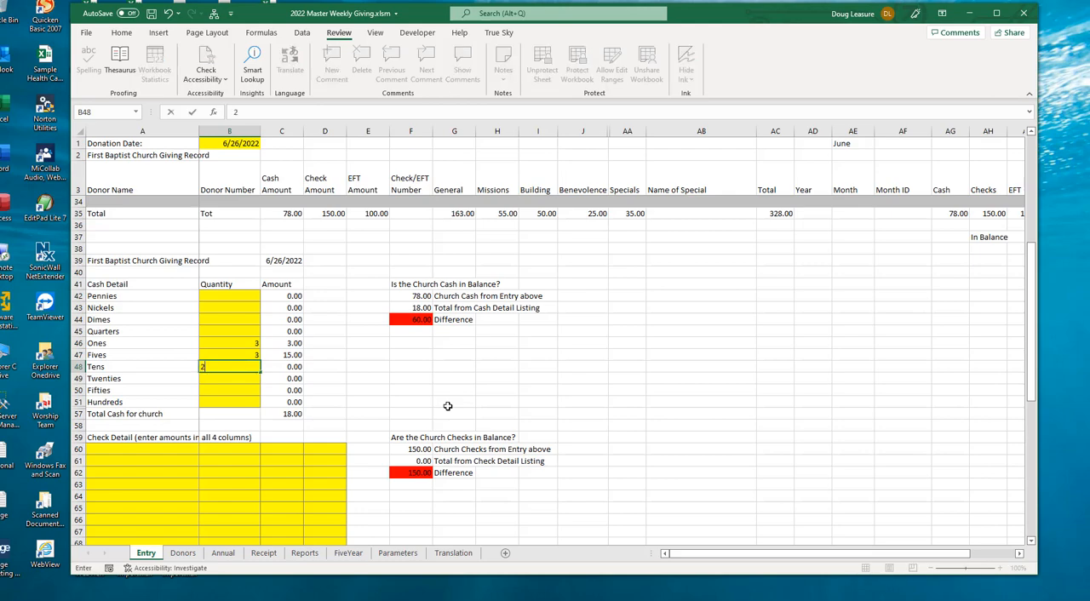
key("Return")
type("2")
key("Return")
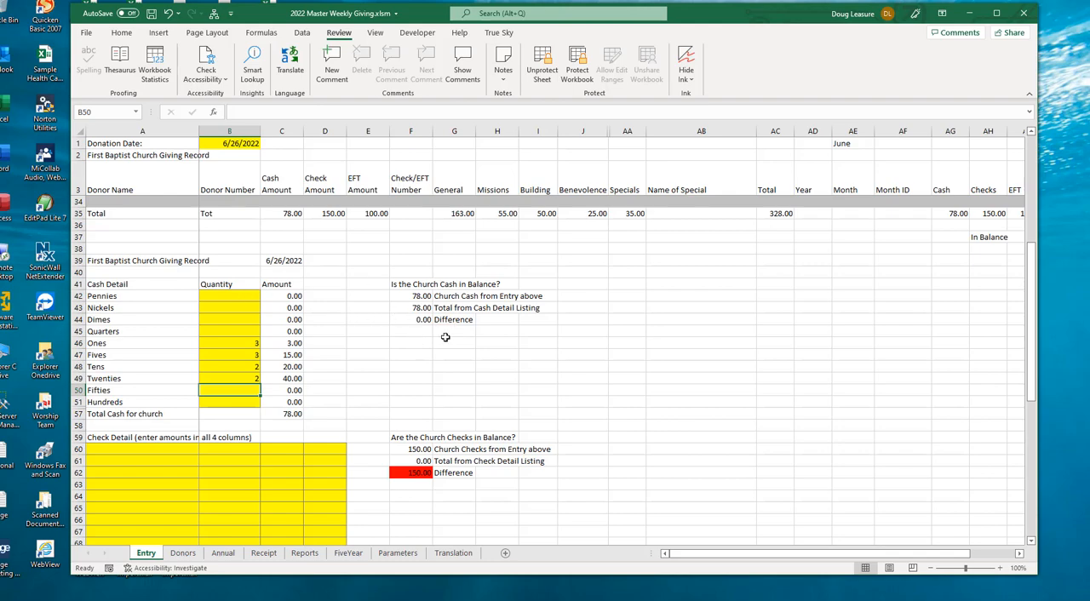
Step: List check amounts of 100 and 50 in the first row of the Check Detail section
left_click(153, 448)
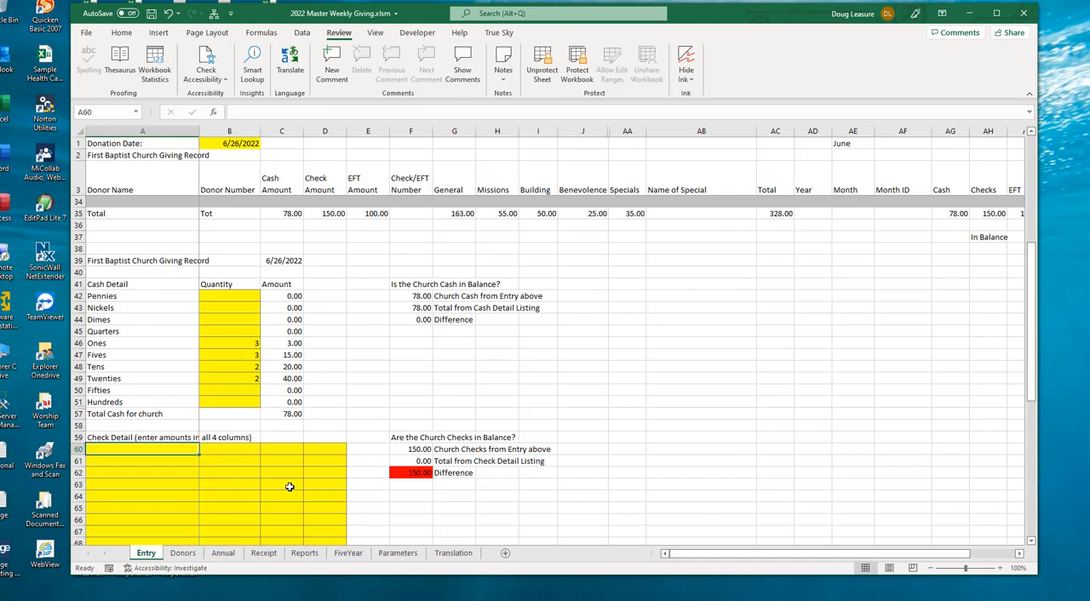
type("1")
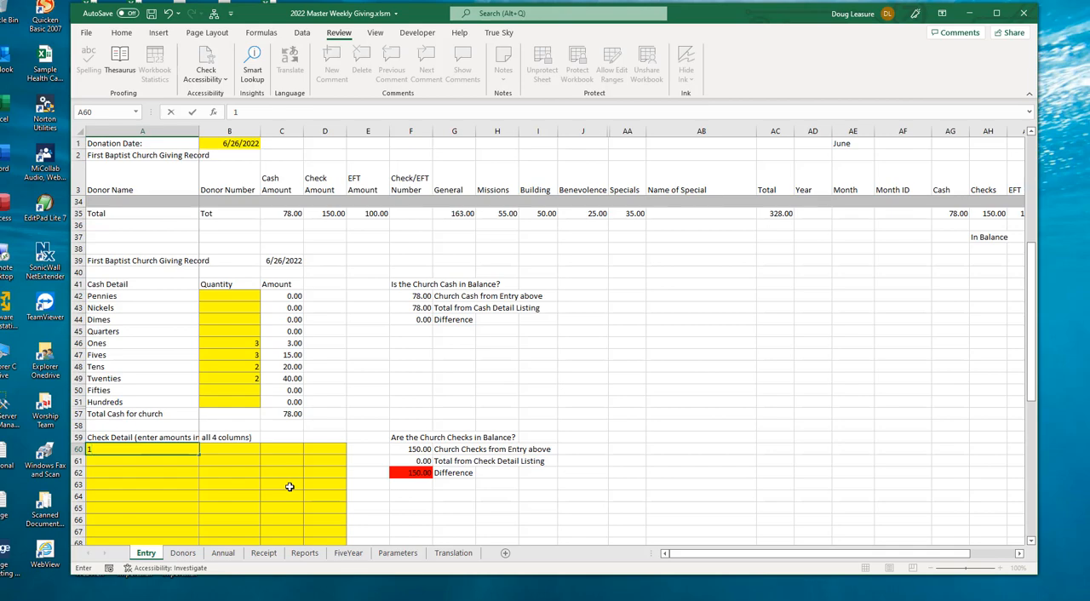
type("00")
key("Tab")
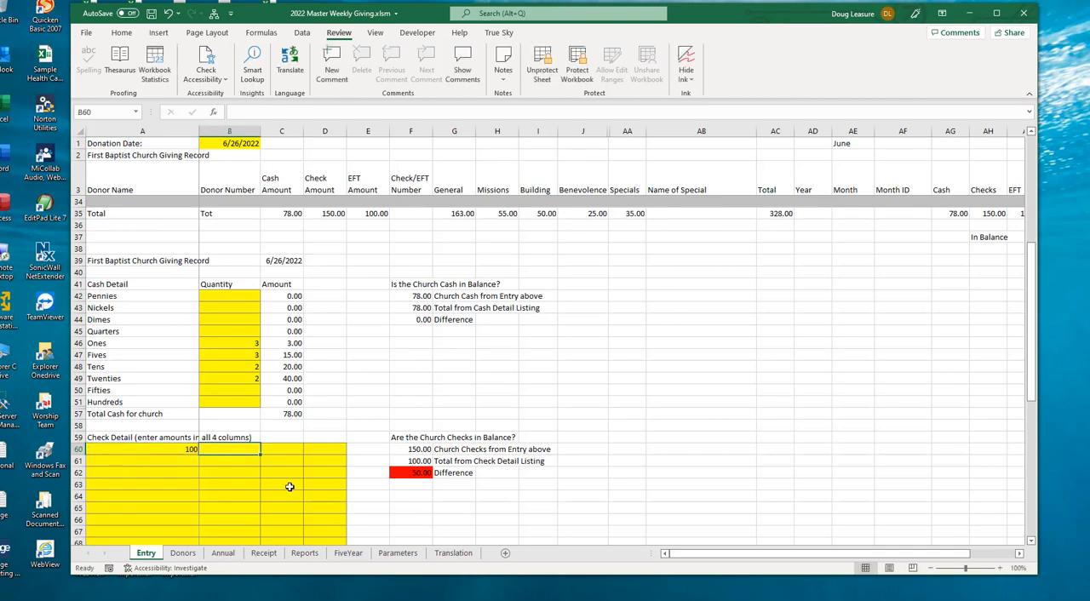
type("50")
key("Tab")
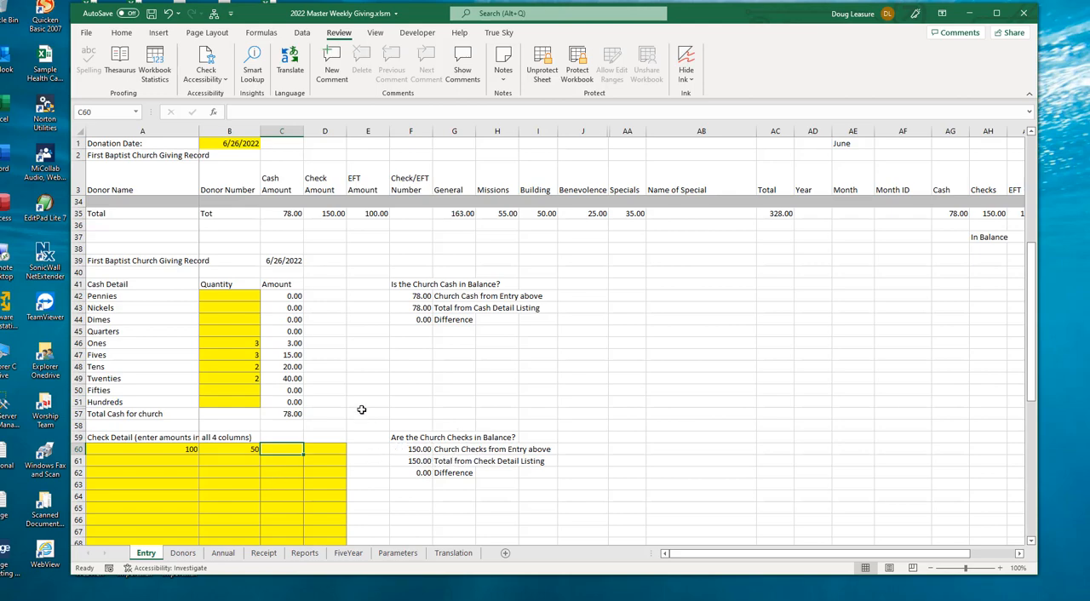
Step: Review the cash and check details, the EFT and bank deposit totals, and the giving totals by category
scroll(326, 319, "down", 2)
scroll(326, 319, "down", 3)
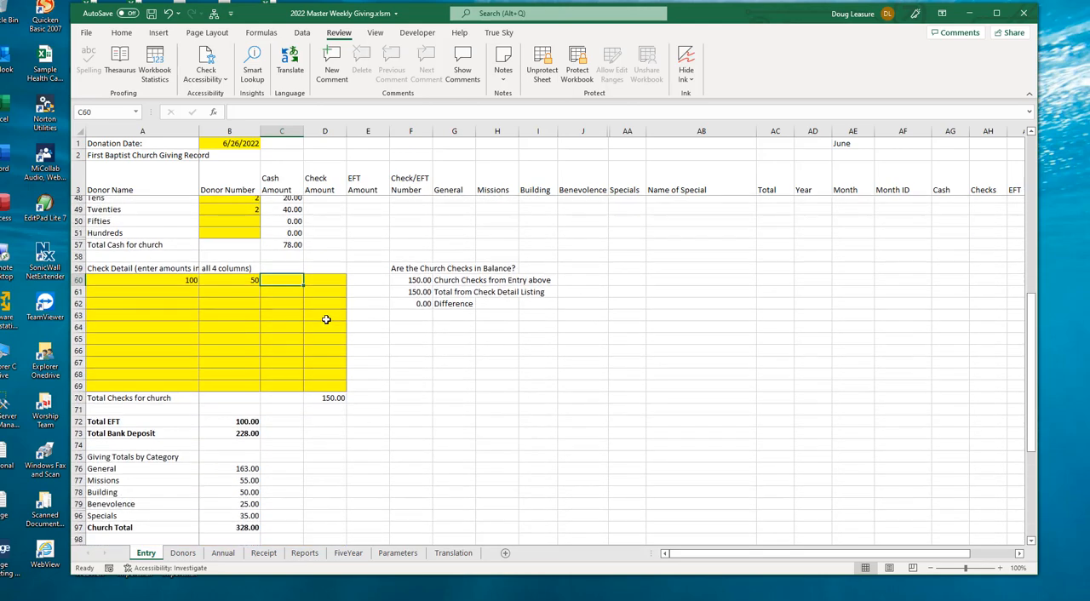
scroll(326, 319, "up", 4)
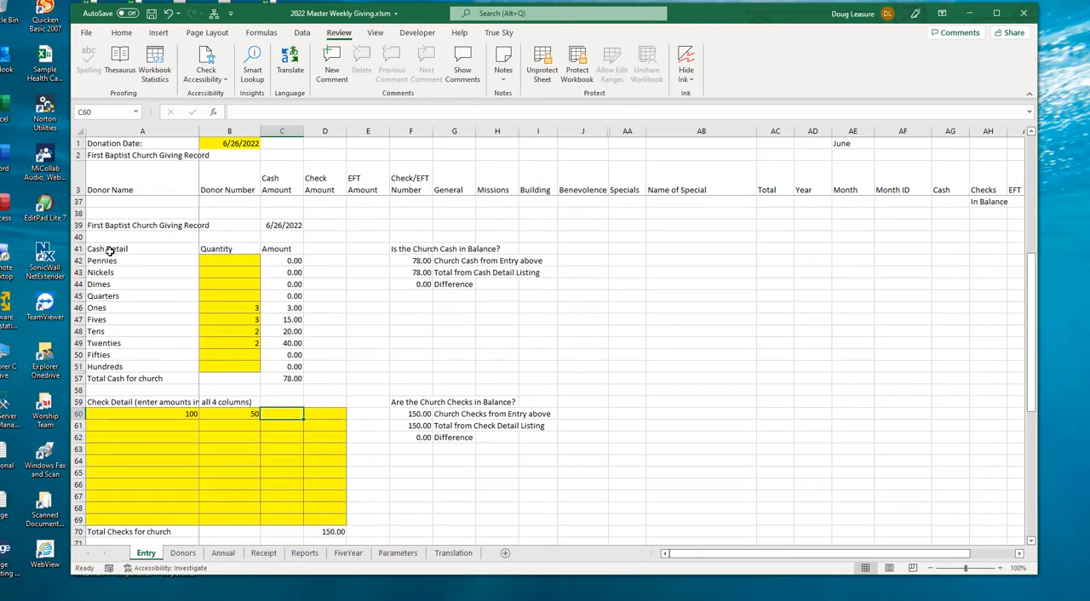
left_click_drag(109, 248, 332, 521)
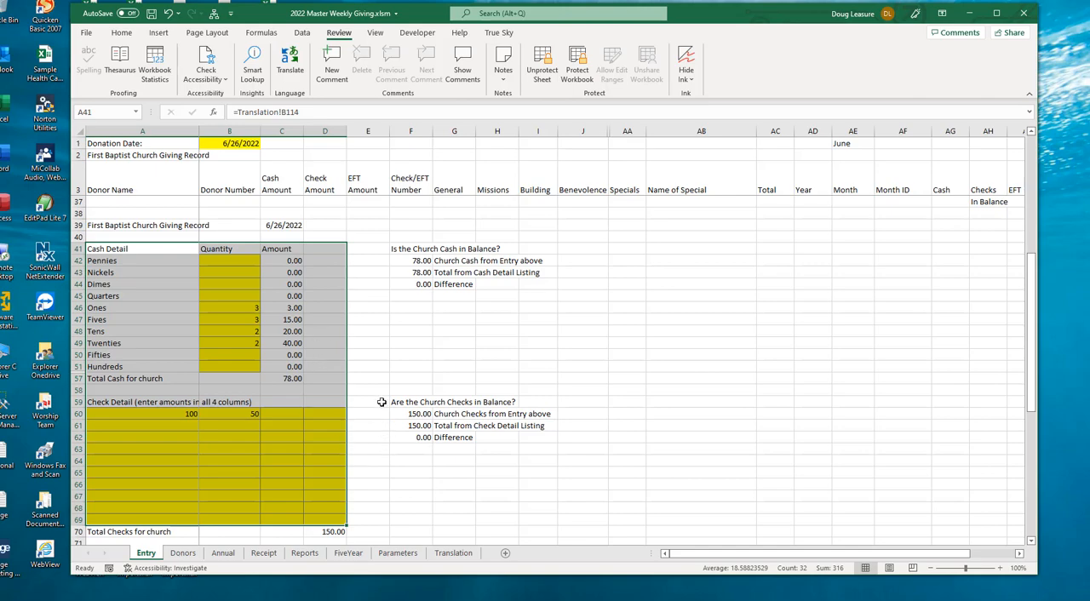
scroll(382, 402, "down", 8)
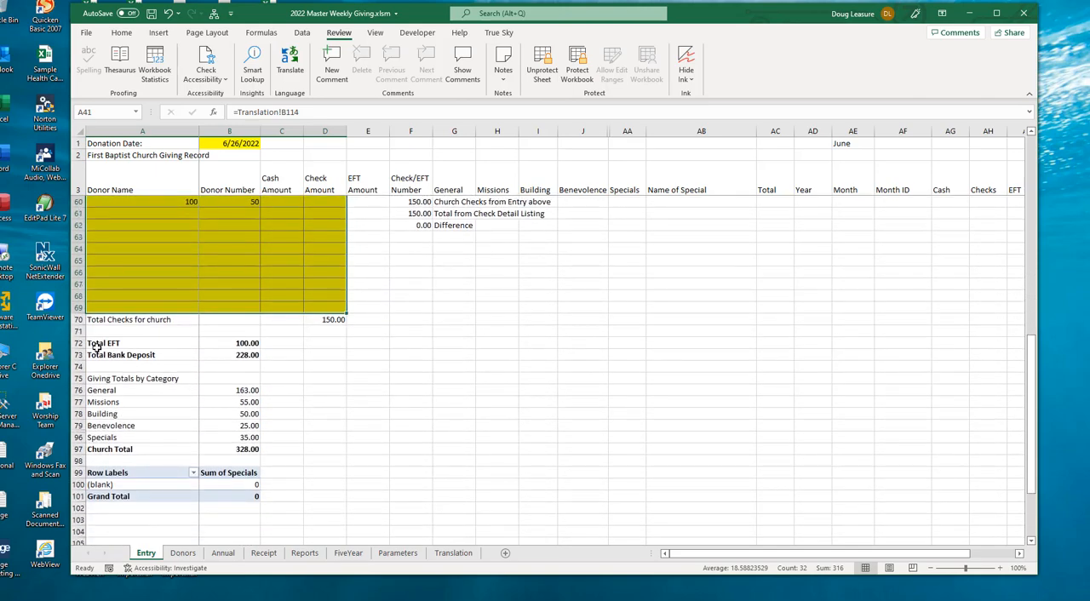
left_click_drag(96, 347, 266, 454)
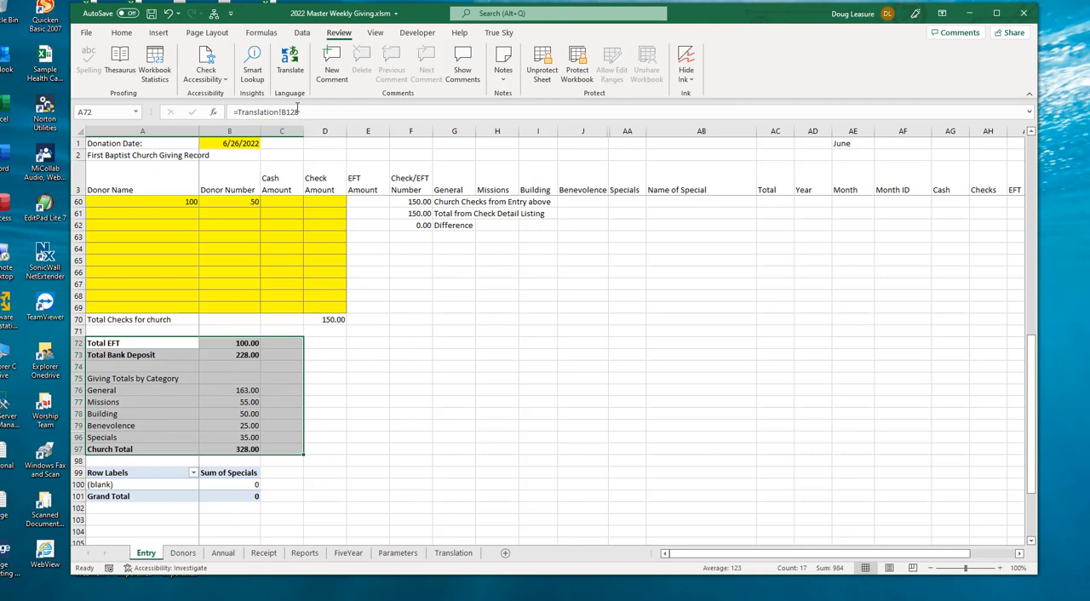
left_click(328, 331)
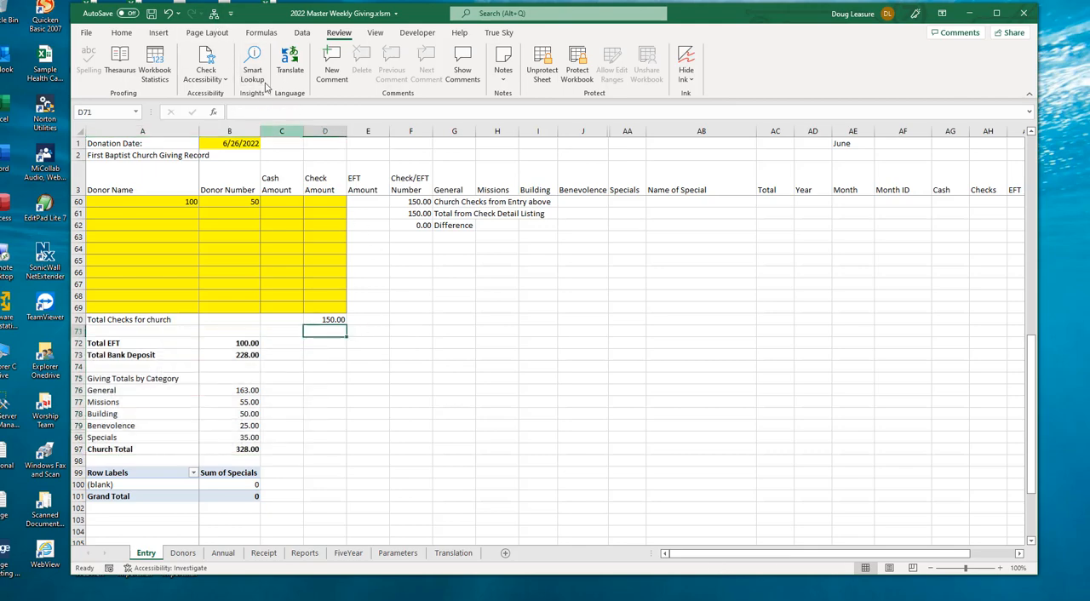
Step: Examine the custom donation menu's options and the 2022 monthly giving report on the Reports sheet, leaving the menu without running anything
left_click(214, 14)
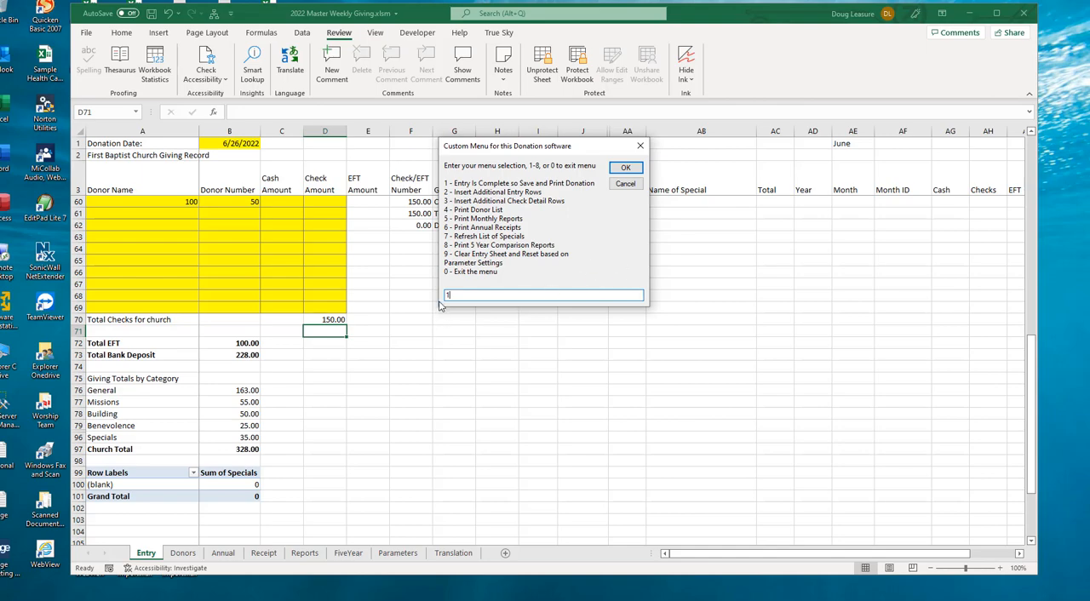
left_click(626, 185)
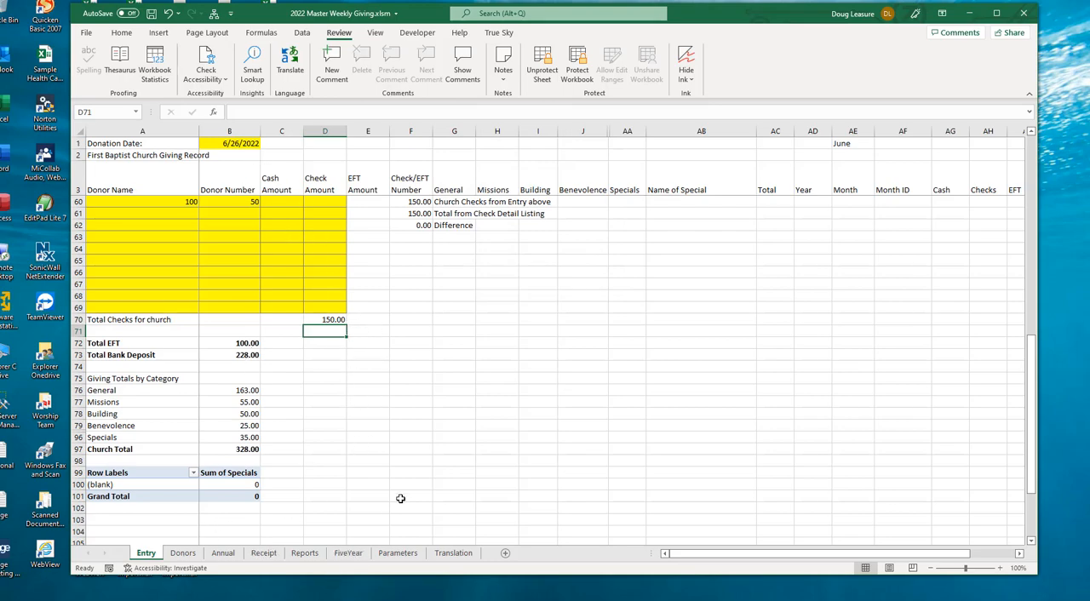
left_click(305, 554)
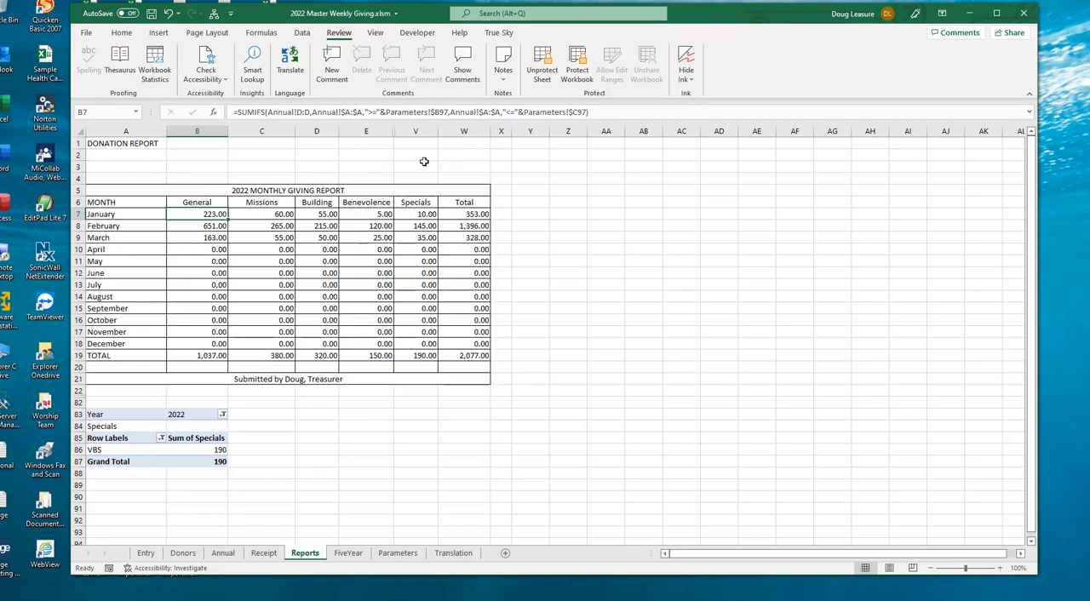
left_click(215, 14)
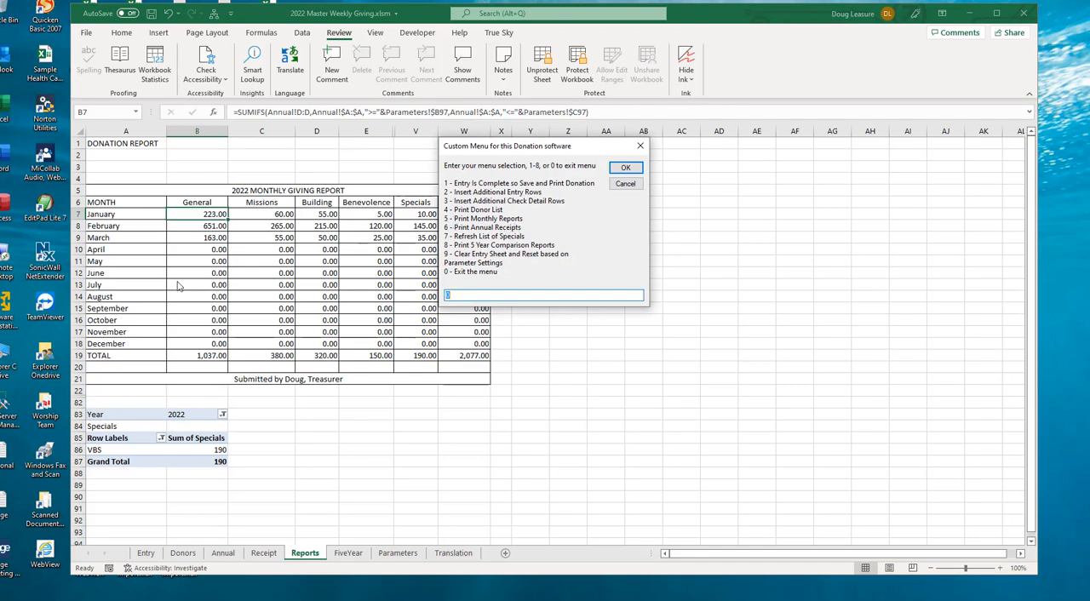
left_click(632, 185)
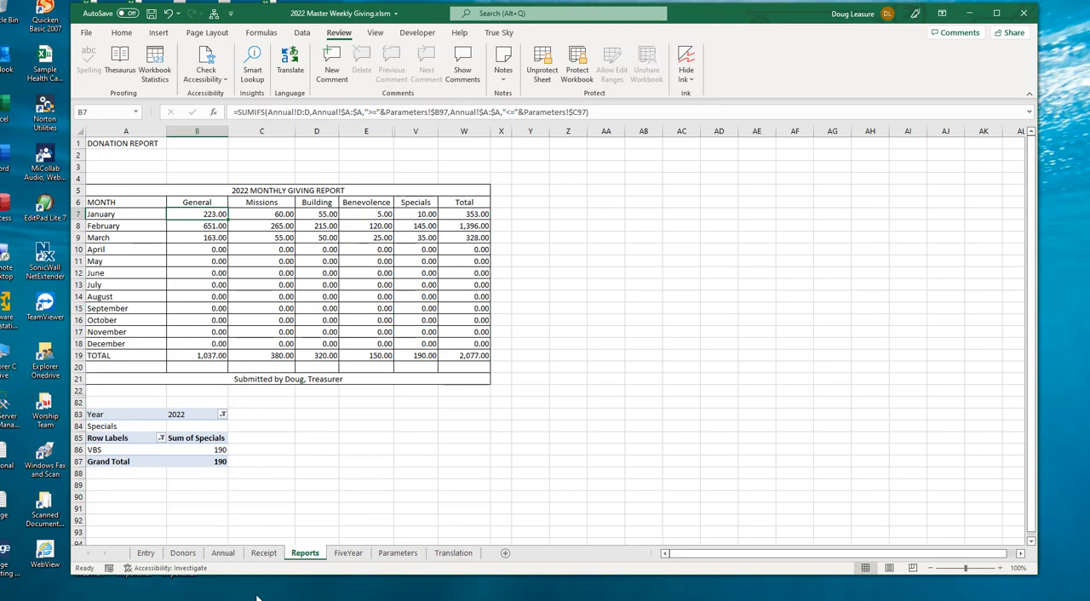
Step: Examine the 2022 annual giving receipt on the Receipt sheet and the custom menu's options, leaving the menu without running anything
left_click(263, 553)
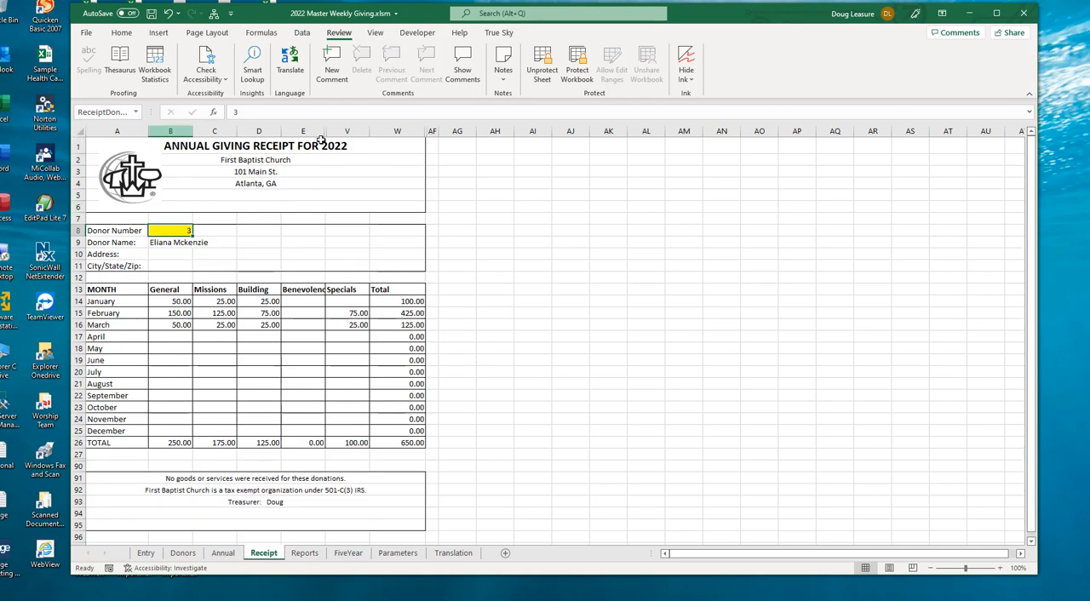
left_click(177, 301)
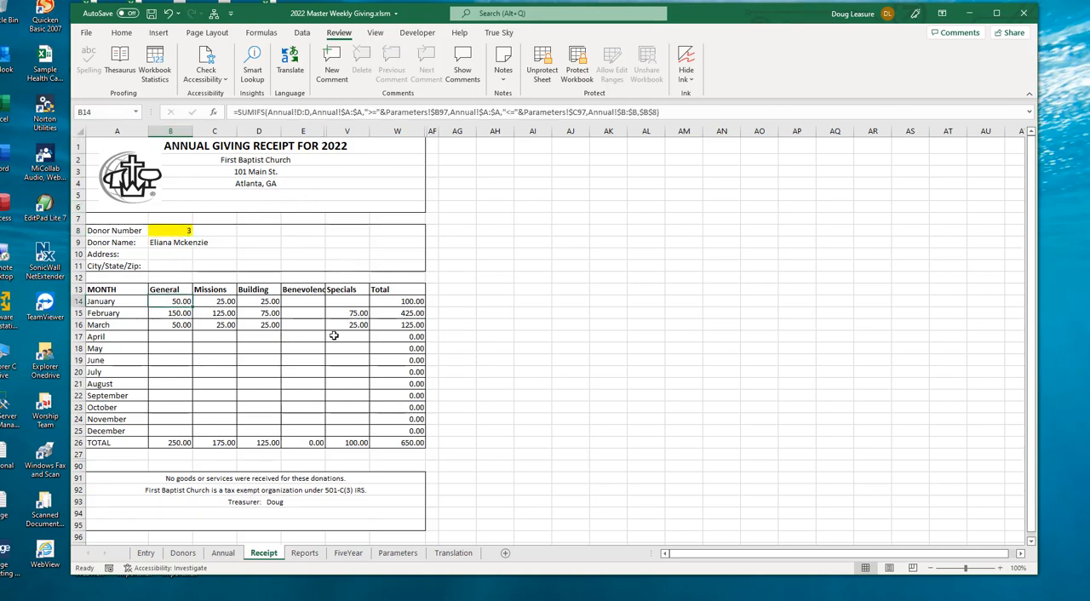
left_click(213, 15)
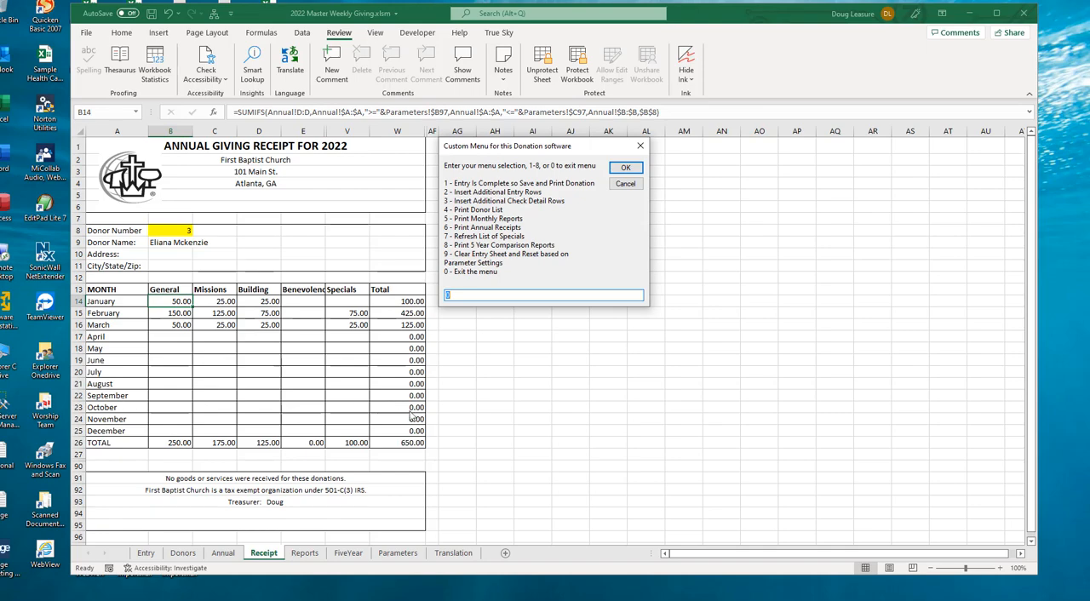
left_click(630, 184)
Step: Show the annual giving receipts for donor numbers 1, 2 and 3 in turn on the Receipt sheet
left_click(175, 231)
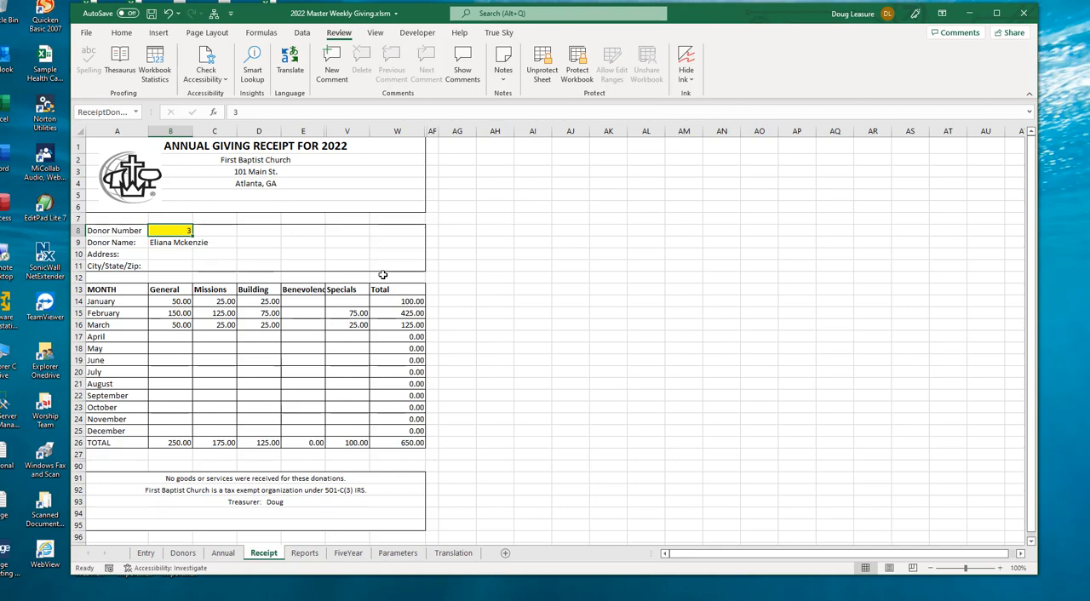
type("1")
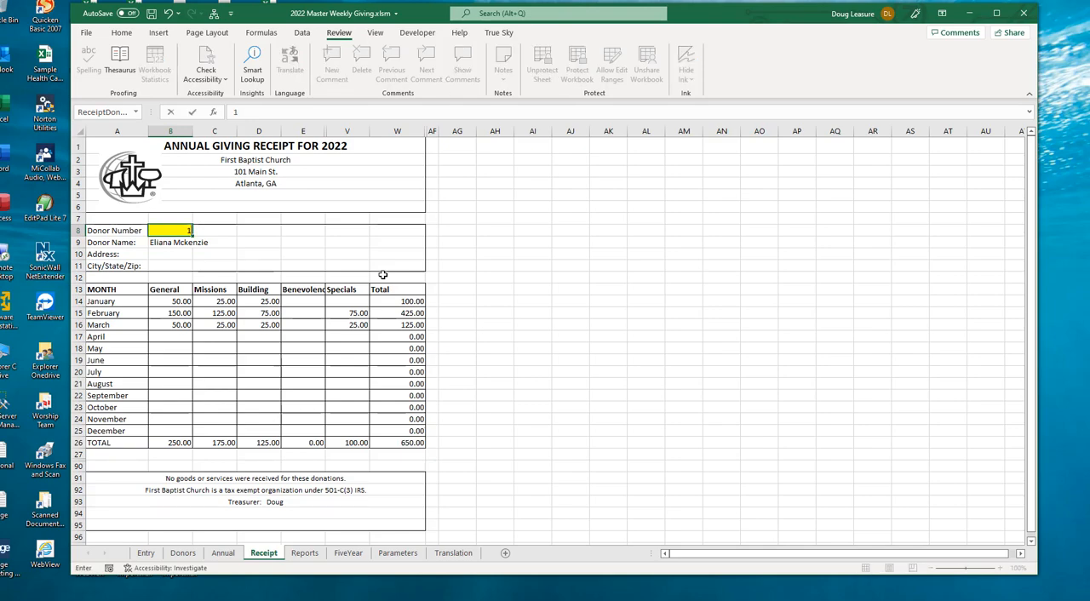
key("Return")
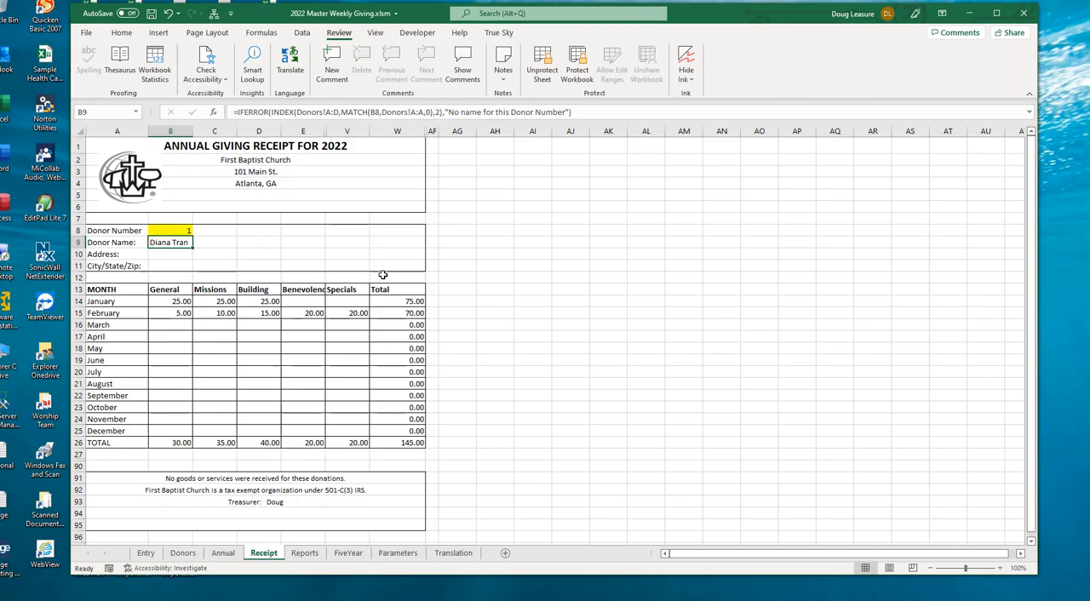
key("Up")
type("2")
key("Return")
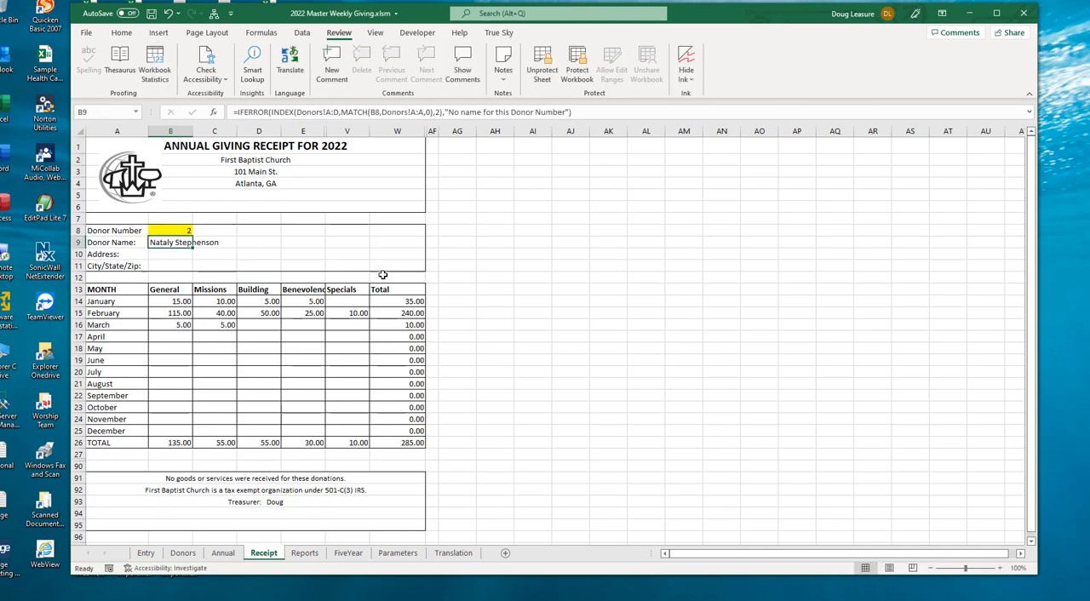
key("Up")
type("3")
key("Return")
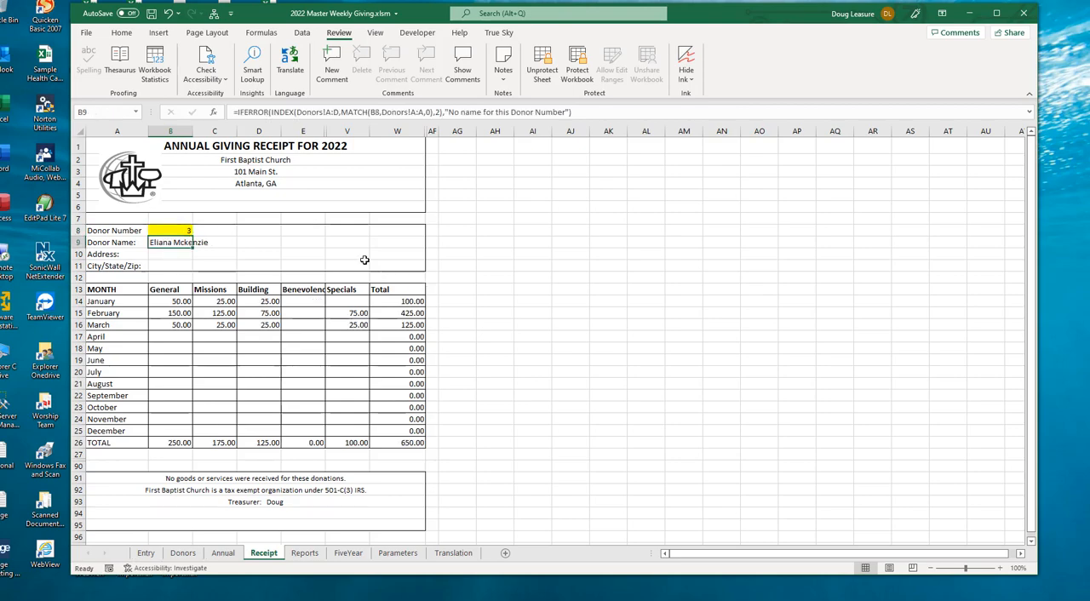
left_click(177, 231)
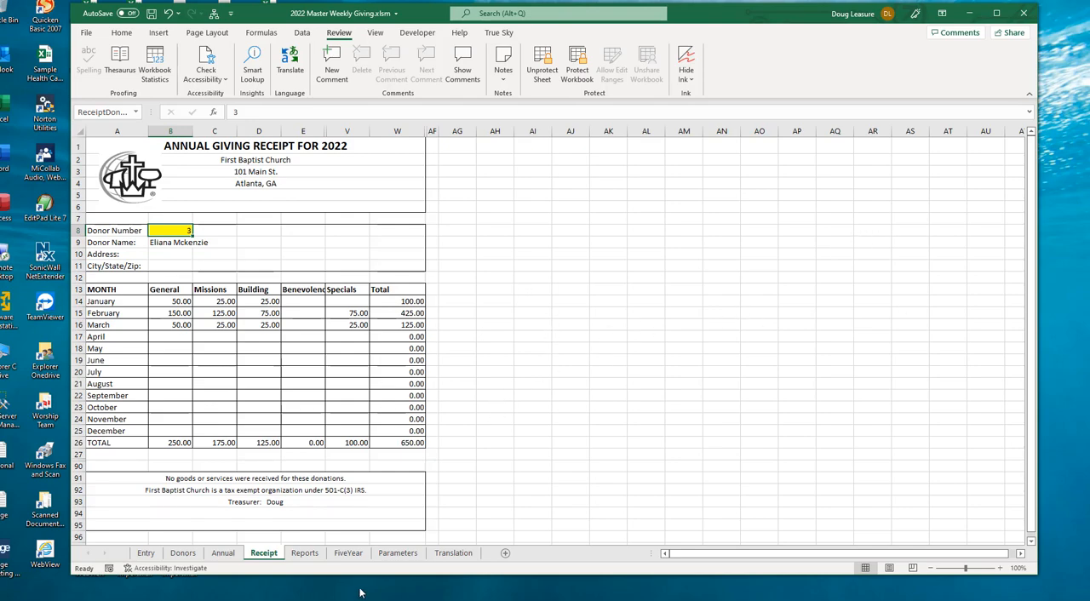
Step: Review the church details, receipt footers, monthly report footer and print settings on the Parameters sheet
left_click(398, 554)
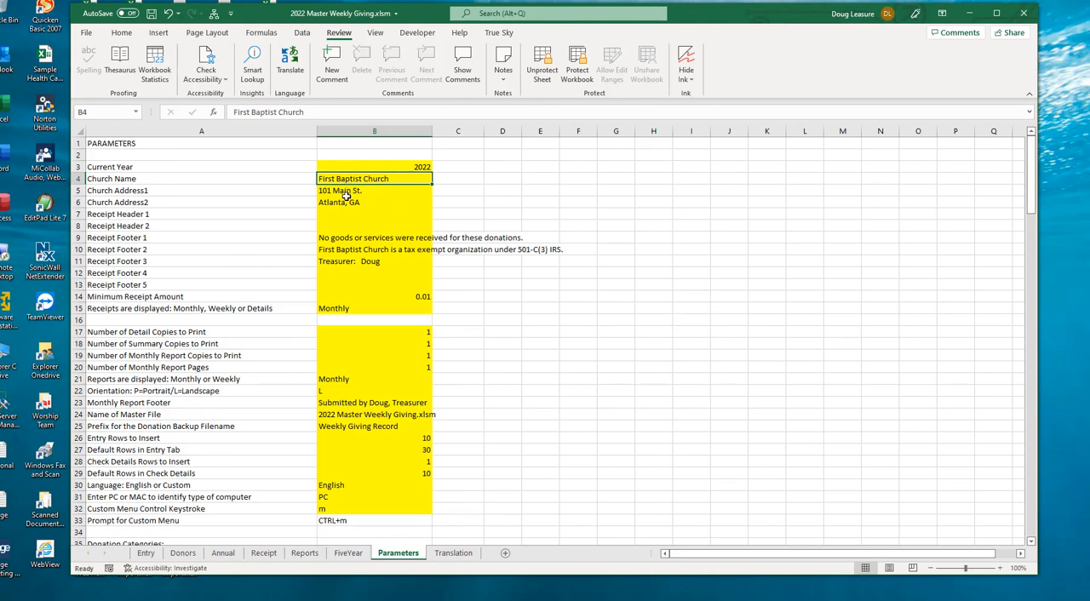
left_click(343, 404)
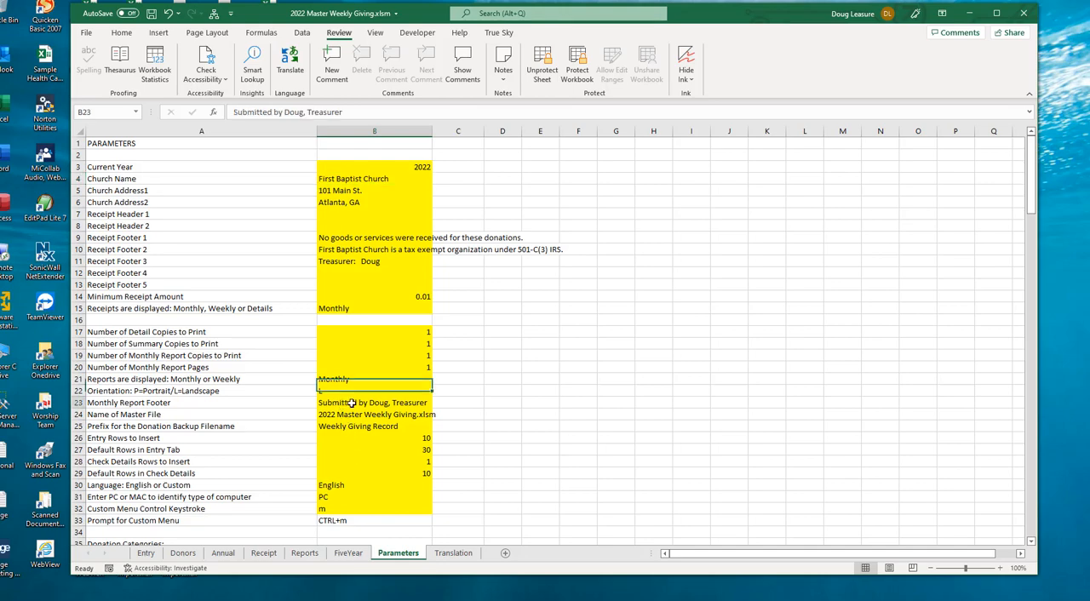
scroll(428, 414, "down", 5)
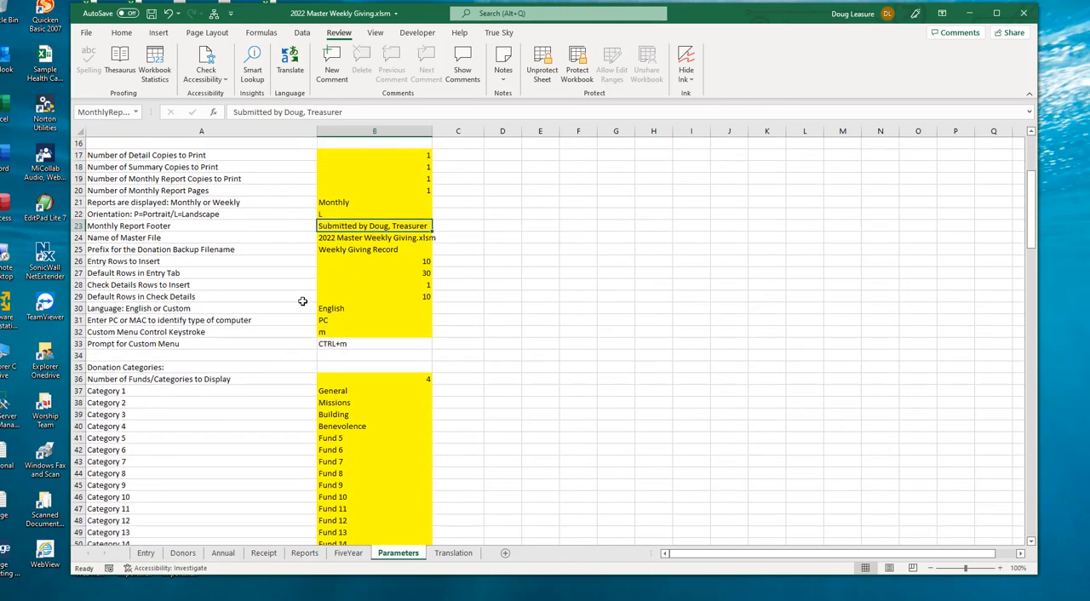
scroll(524, 369, "down", 1)
scroll(524, 369, "down", 2)
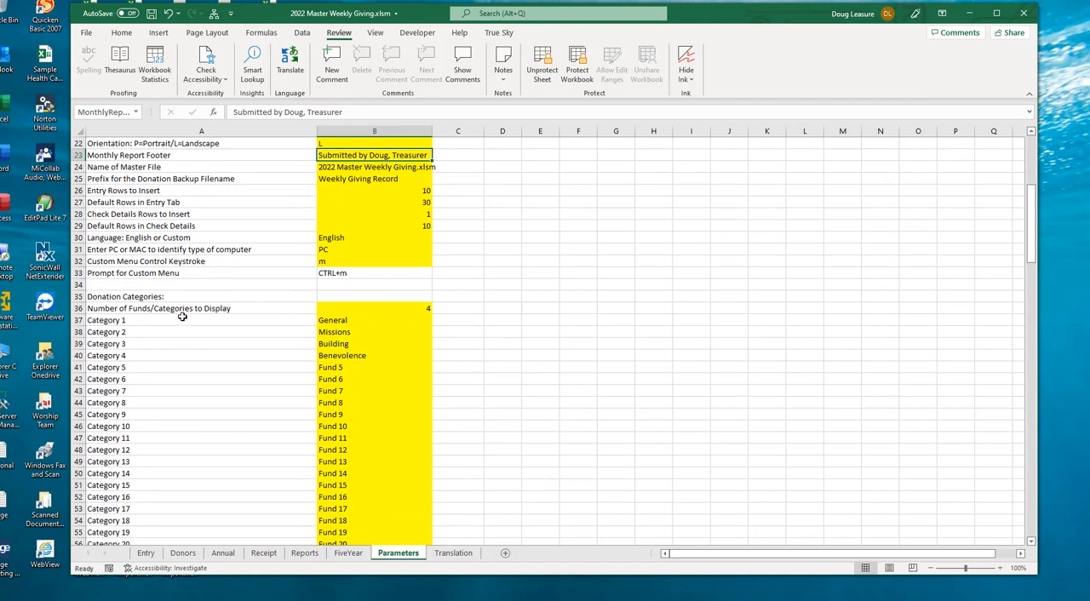
Step: Examine the number and names of the donation categories and the coin and dollar values for the cash details in the parameters
left_click(388, 308)
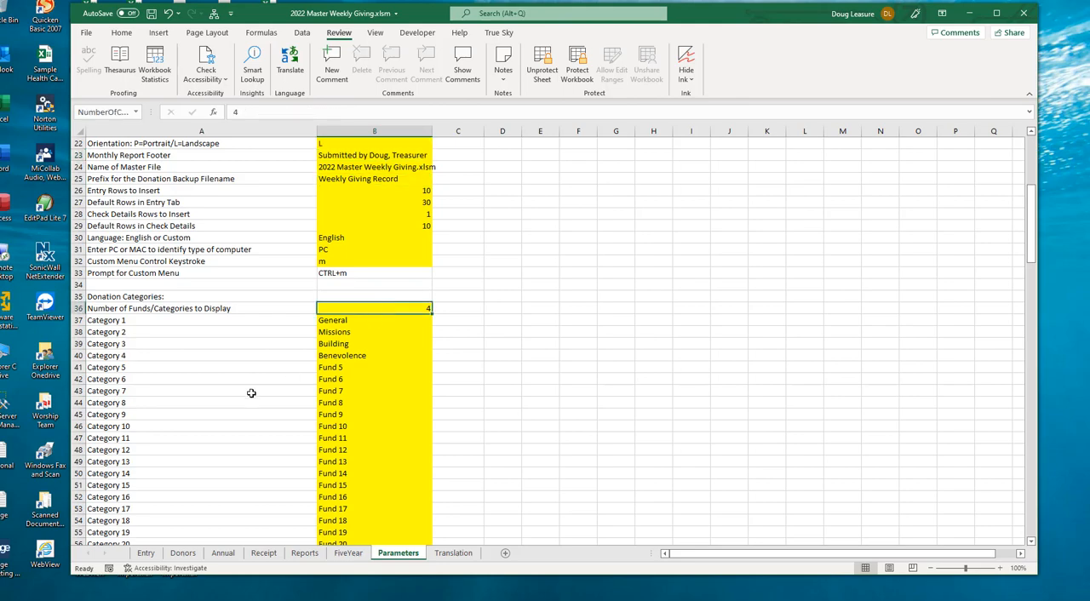
scroll(252, 387, "down", 2)
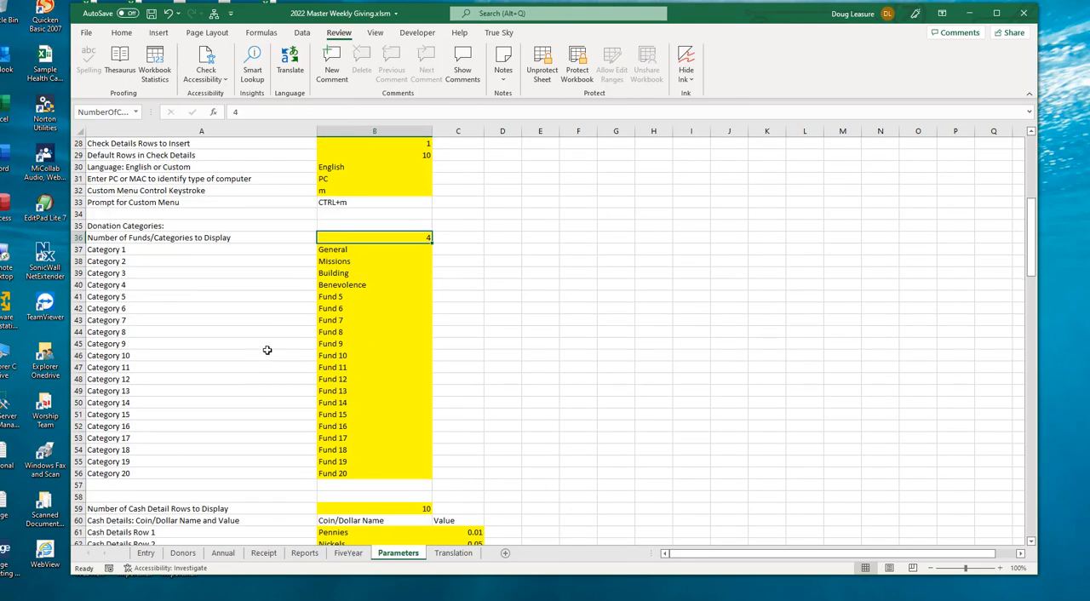
left_click(339, 249)
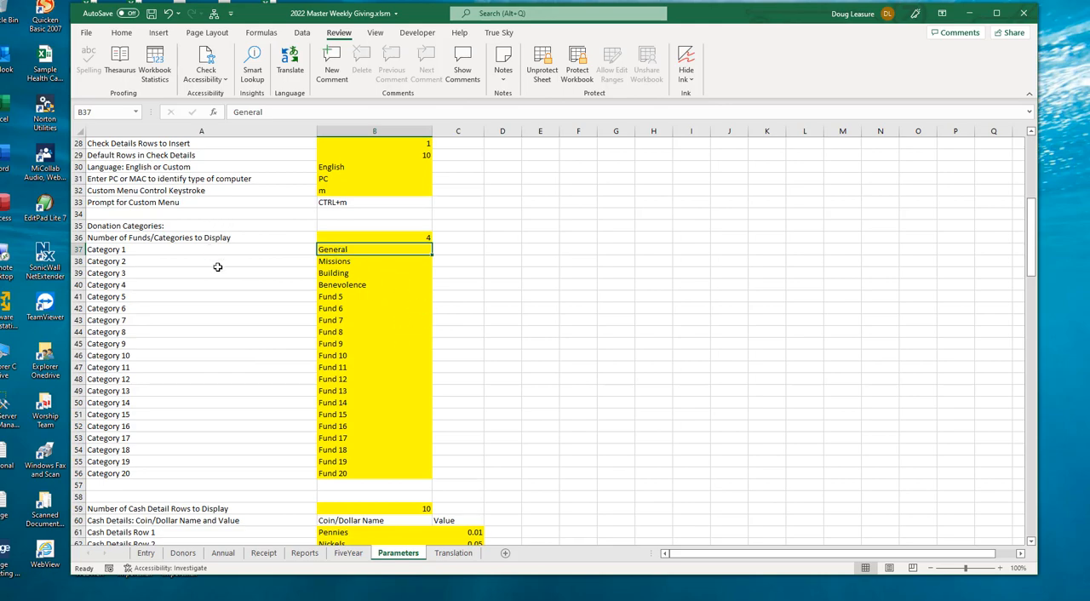
scroll(218, 266, "down", 4)
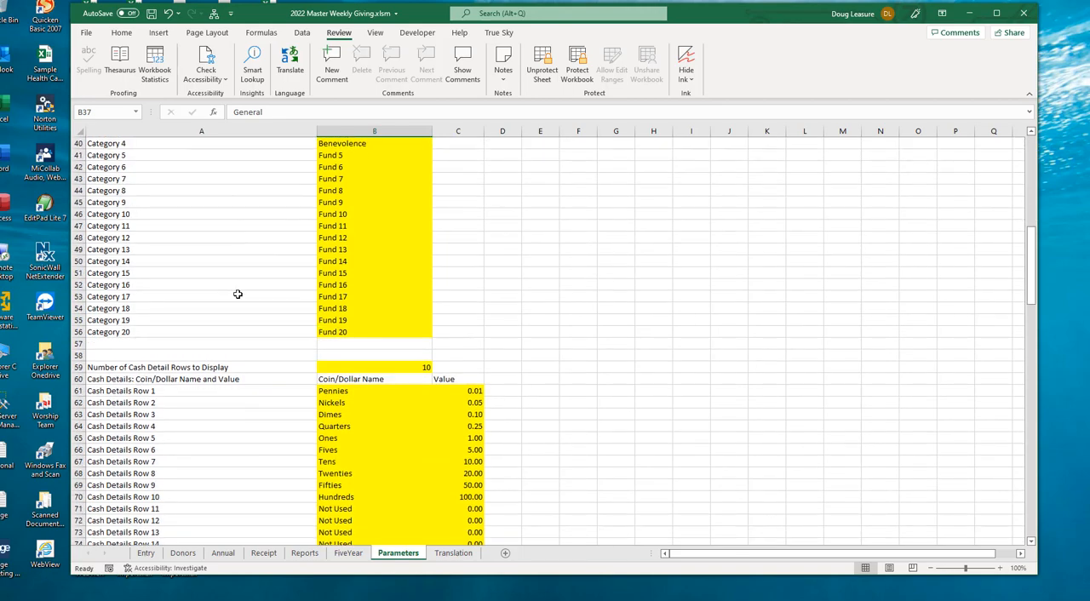
scroll(237, 295, "down", 2)
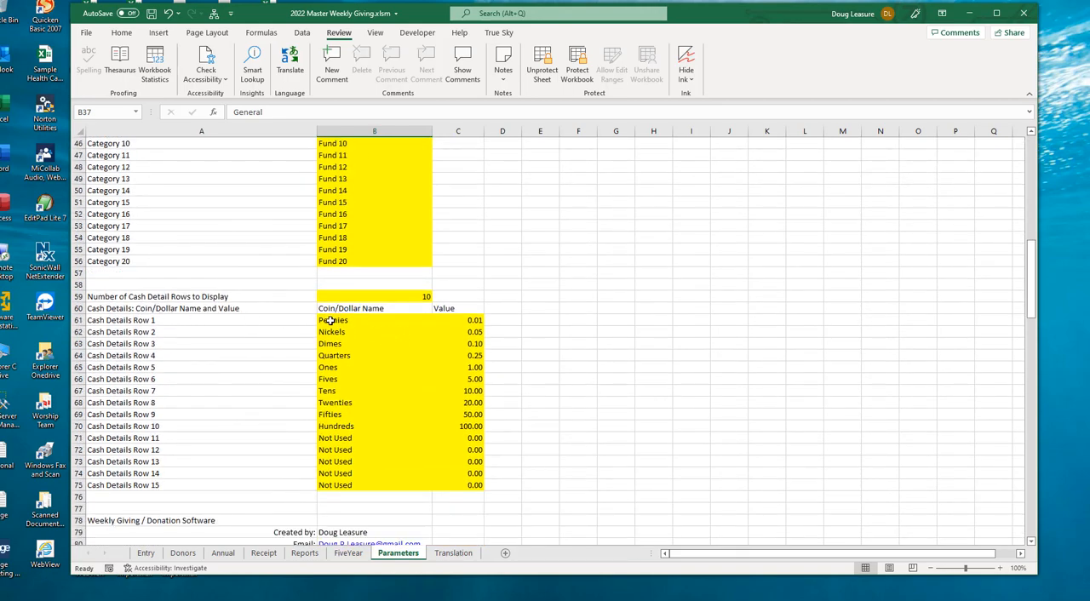
left_click_drag(328, 320, 460, 429)
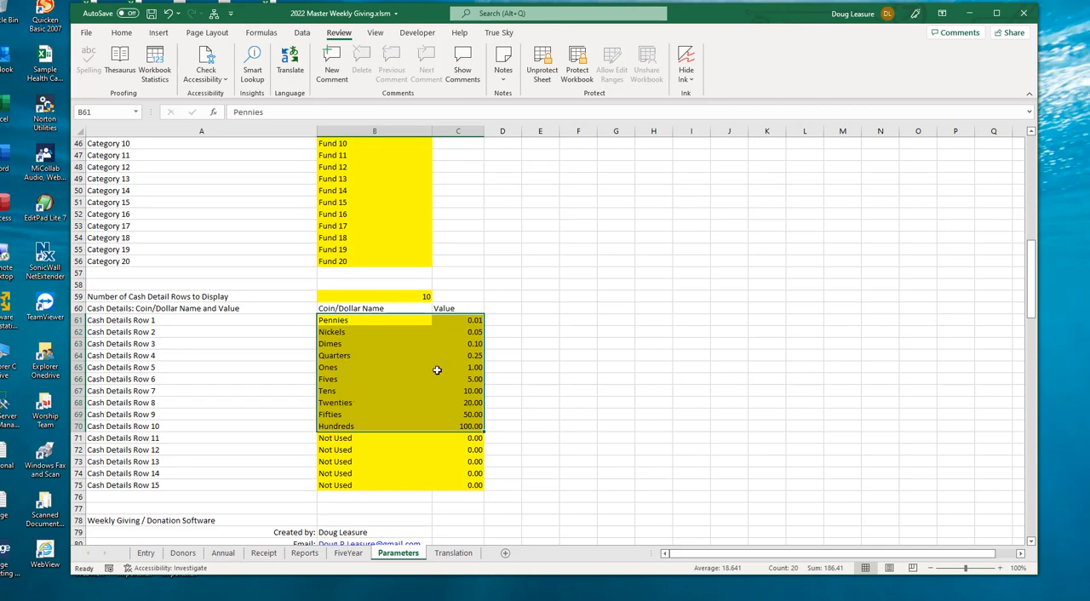
left_click(387, 286)
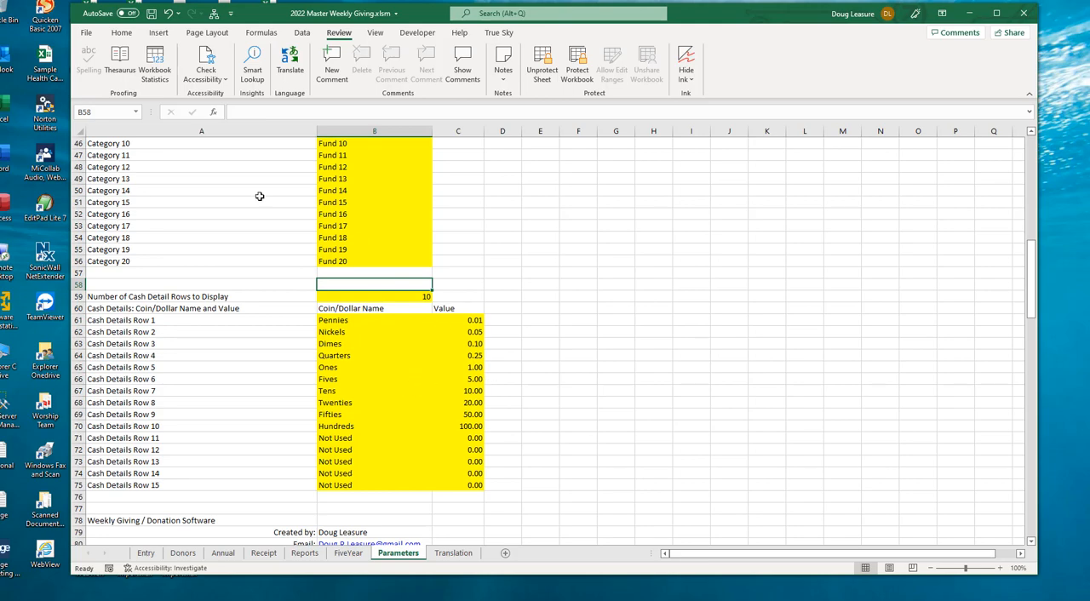
Step: Review the donor number and name columns on the Donors sheet
left_click(188, 553)
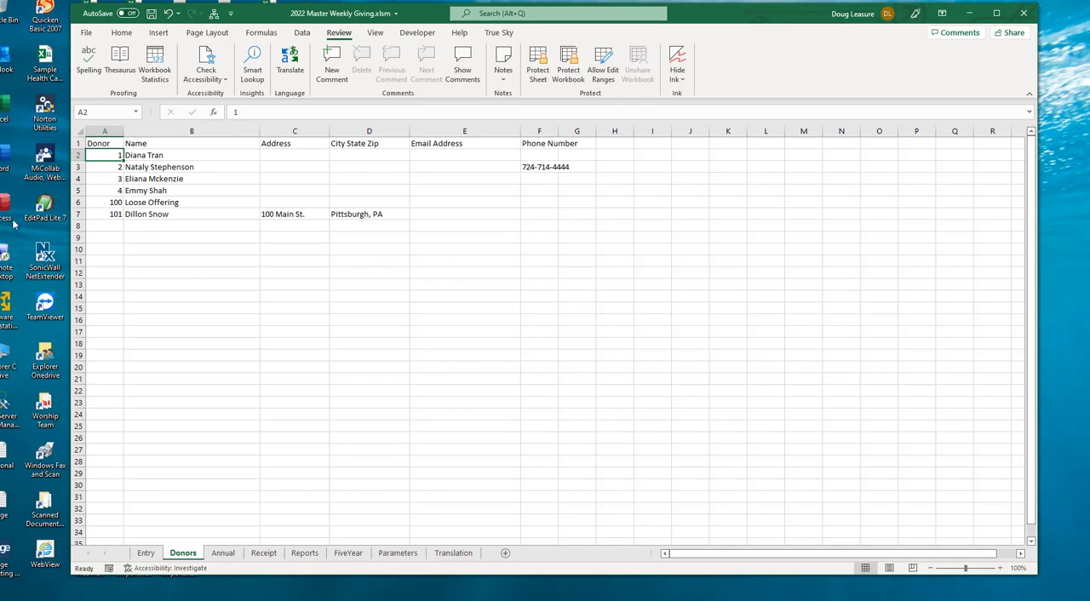
left_click_drag(99, 155, 93, 317)
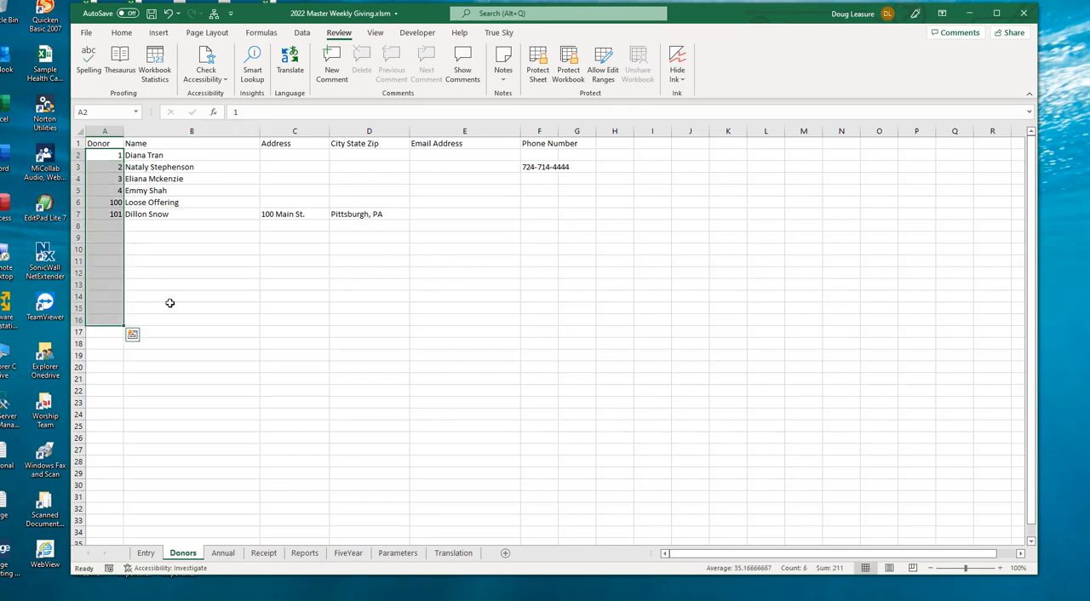
left_click_drag(167, 155, 162, 245)
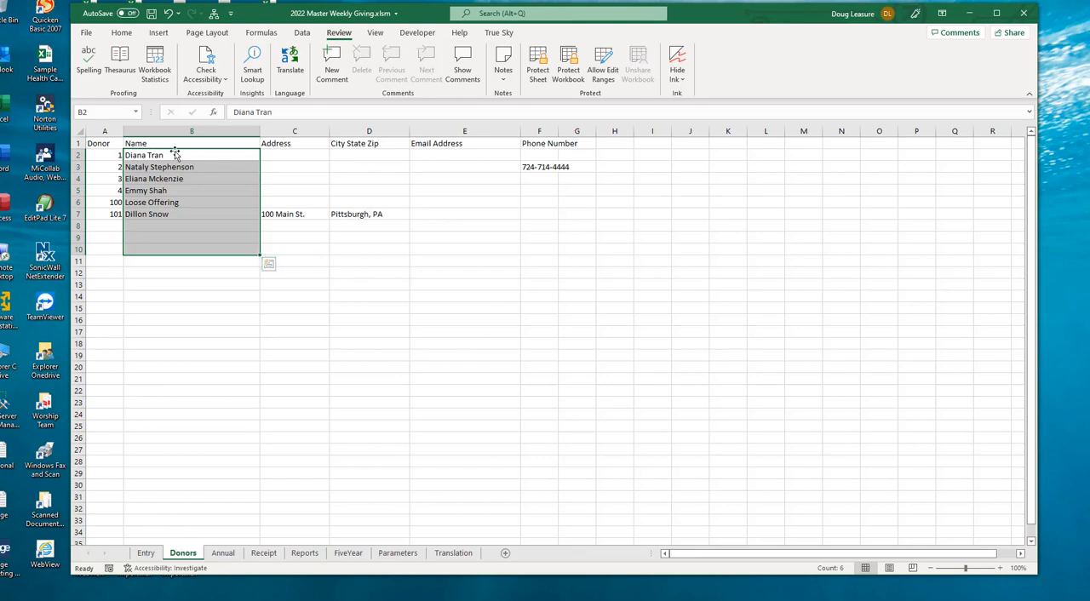
left_click(99, 155)
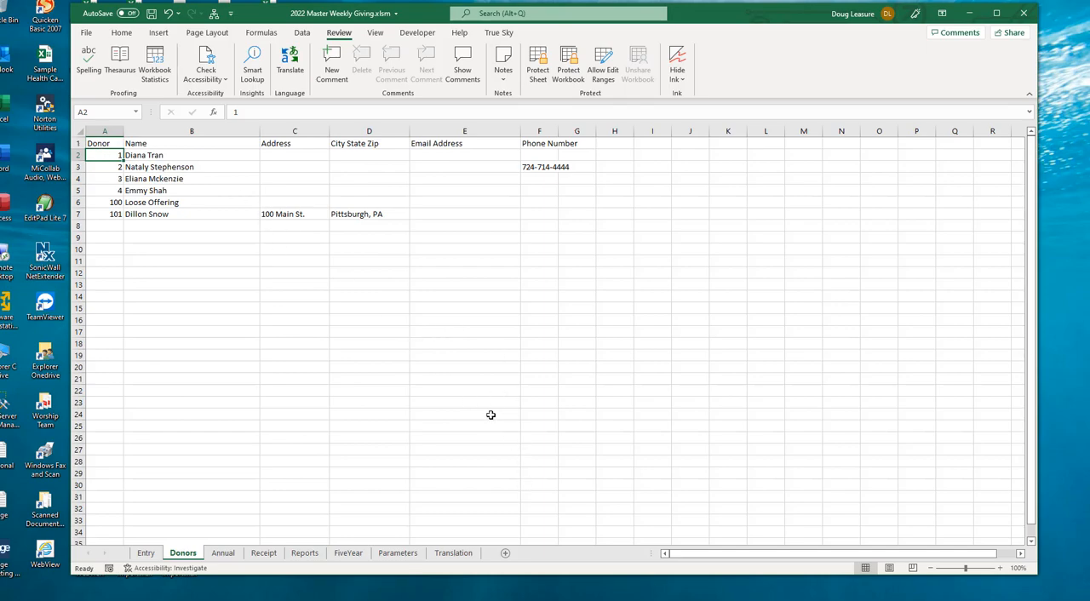
Step: Compare the English labels with their custom-language counterparts on the Translation sheet
left_click(464, 555)
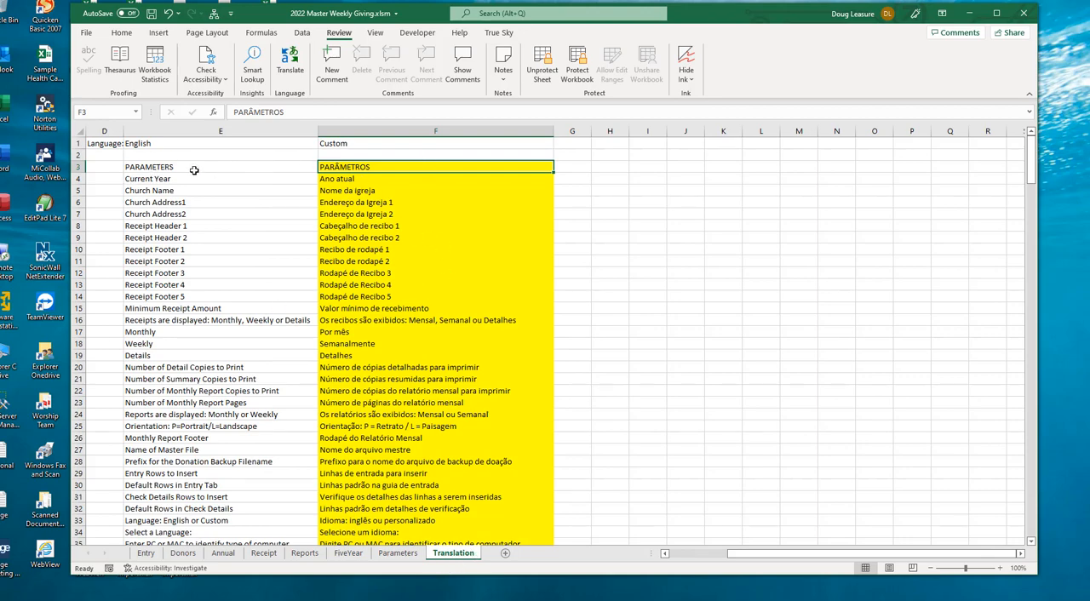
left_click(158, 167)
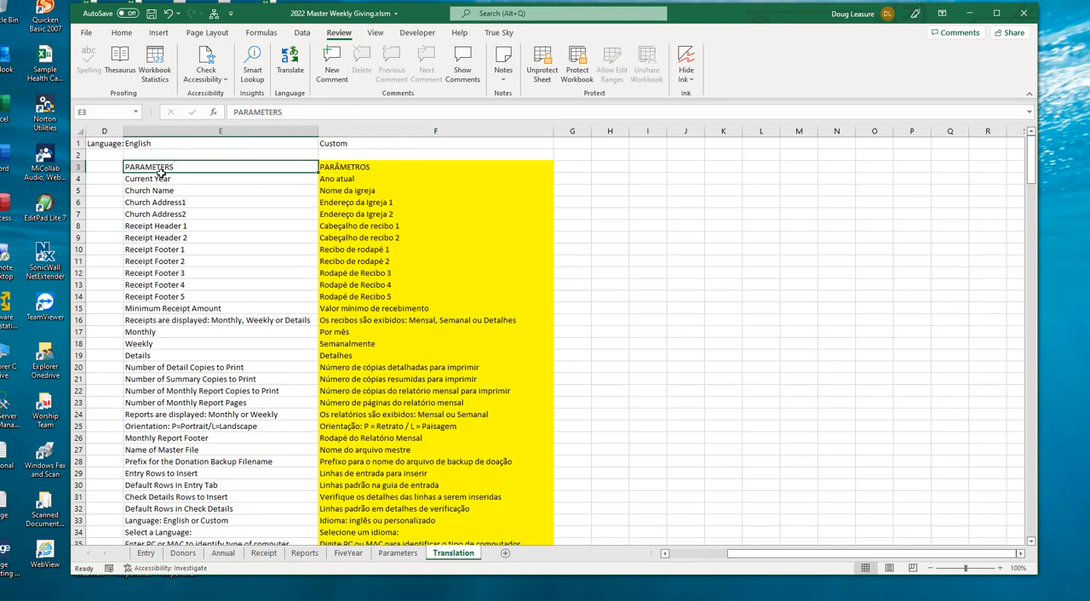
left_click_drag(162, 174, 211, 165)
left_click_drag(152, 168, 164, 494)
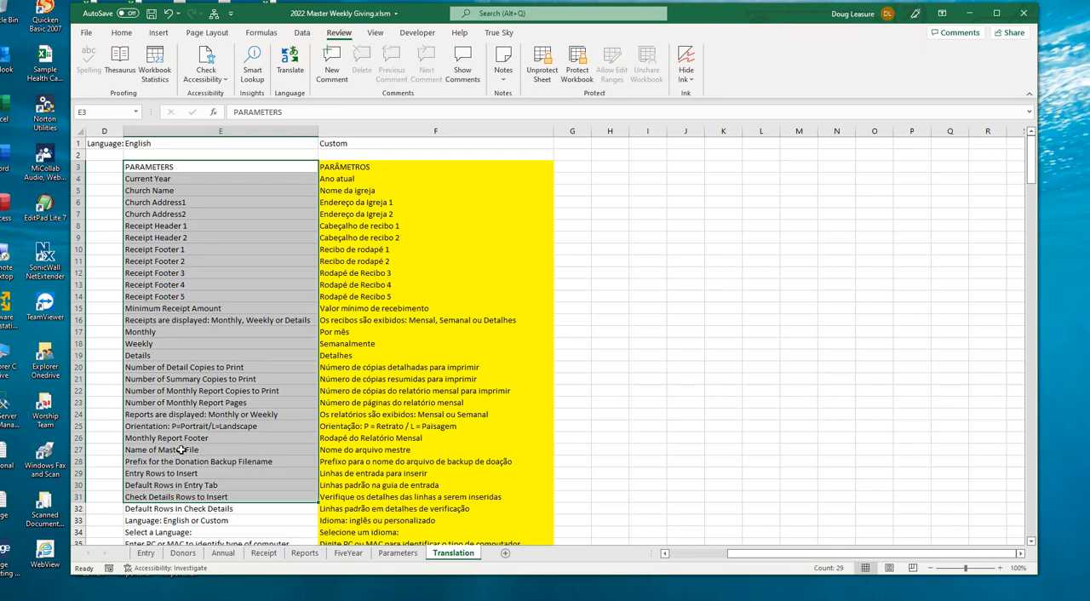
left_click_drag(357, 167, 369, 497)
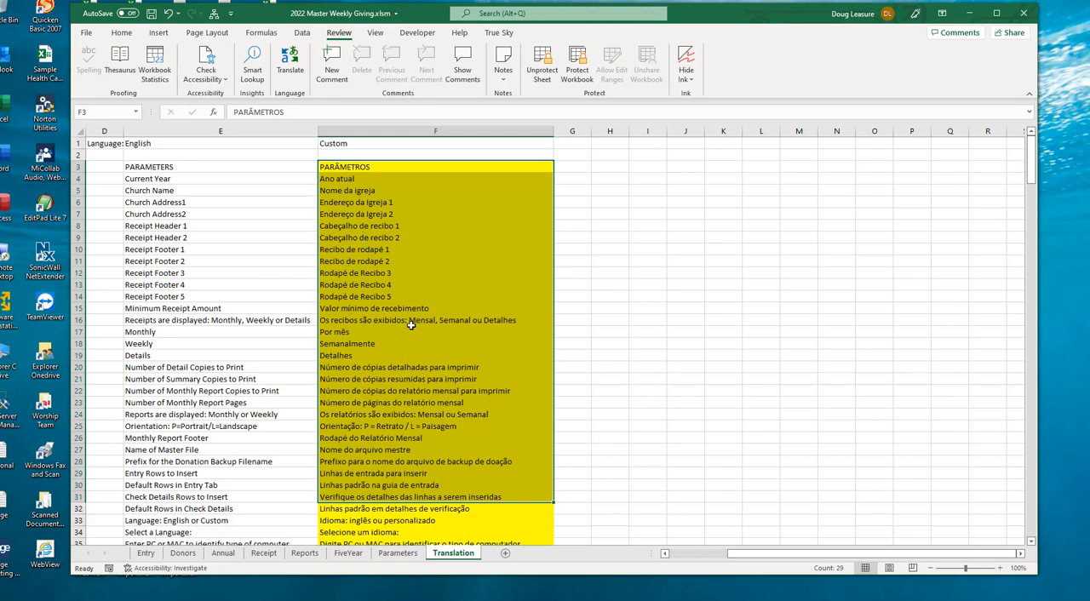
left_click(368, 323)
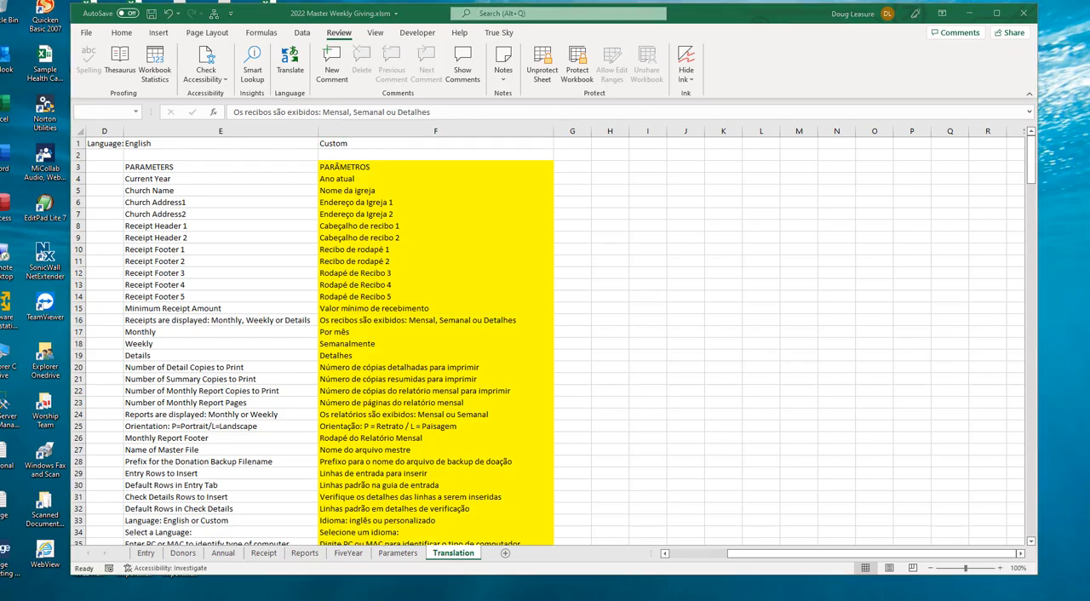
Step: Bring the Master Donations for the DR.xlsm workbook into view and review its Spanish Entry, Reports and Receipt sheets
left_click_drag(1089, 26, 718, 24)
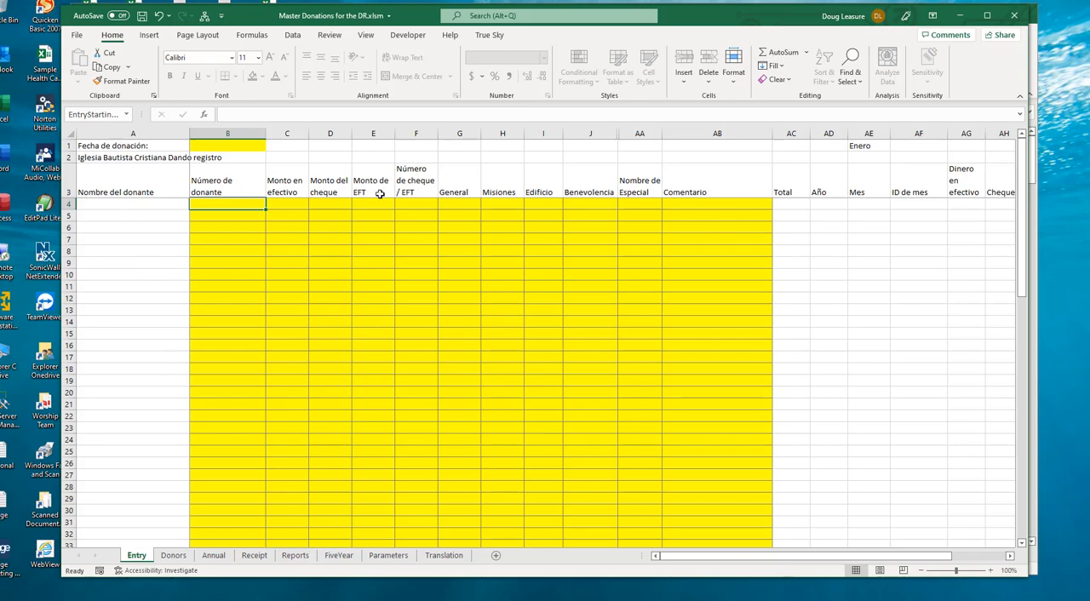
scroll(217, 252, "down", 9)
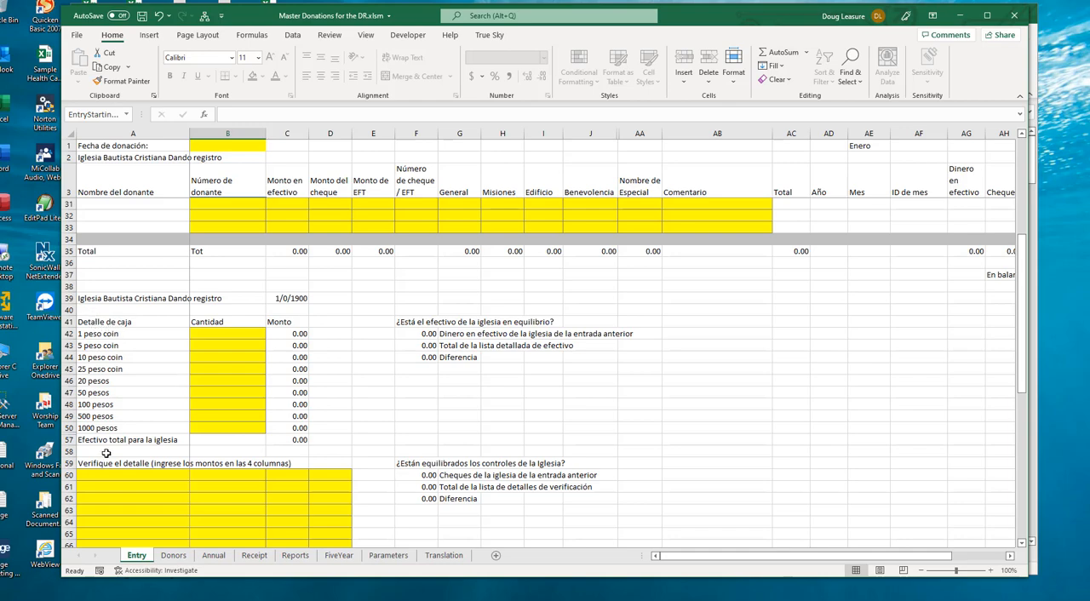
left_click(294, 556)
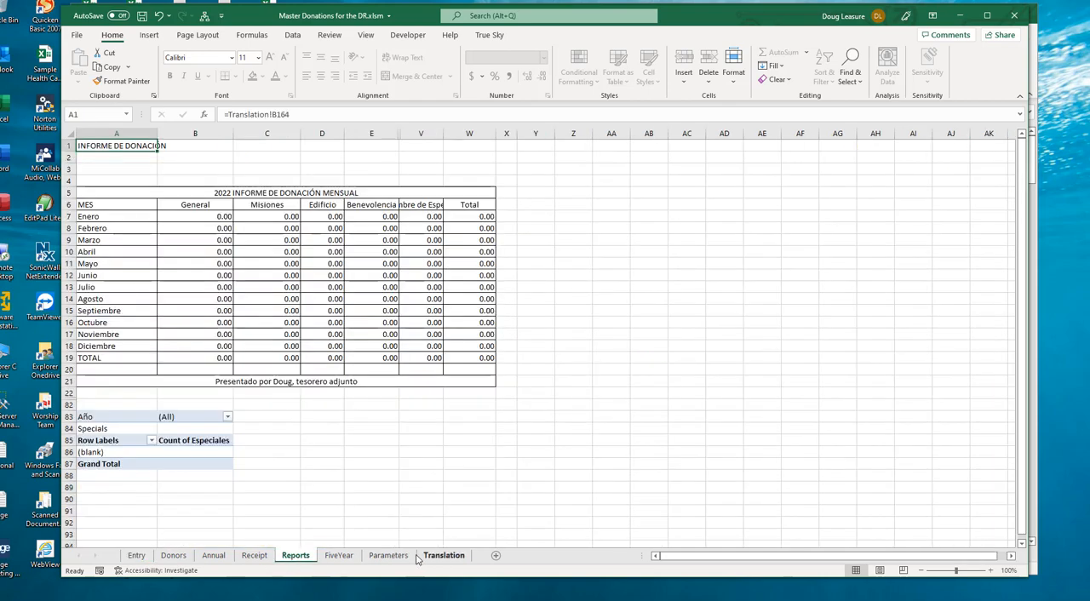
left_click(252, 555)
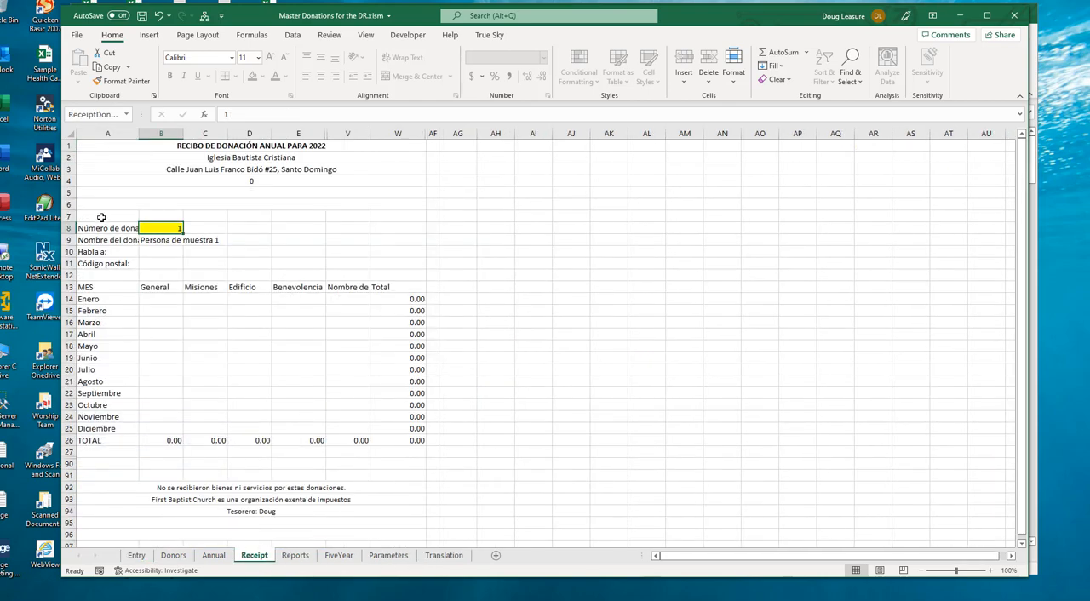
Step: Examine the Spanish Parameters sheet and the translated custom menu, leaving the menu without running an option
left_click(388, 555)
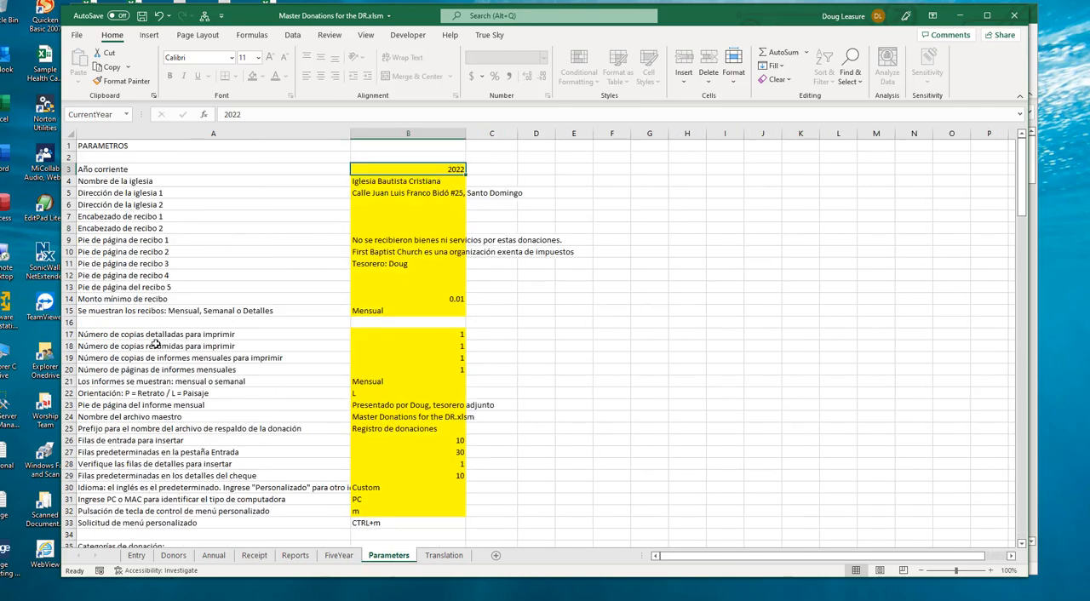
left_click(206, 17)
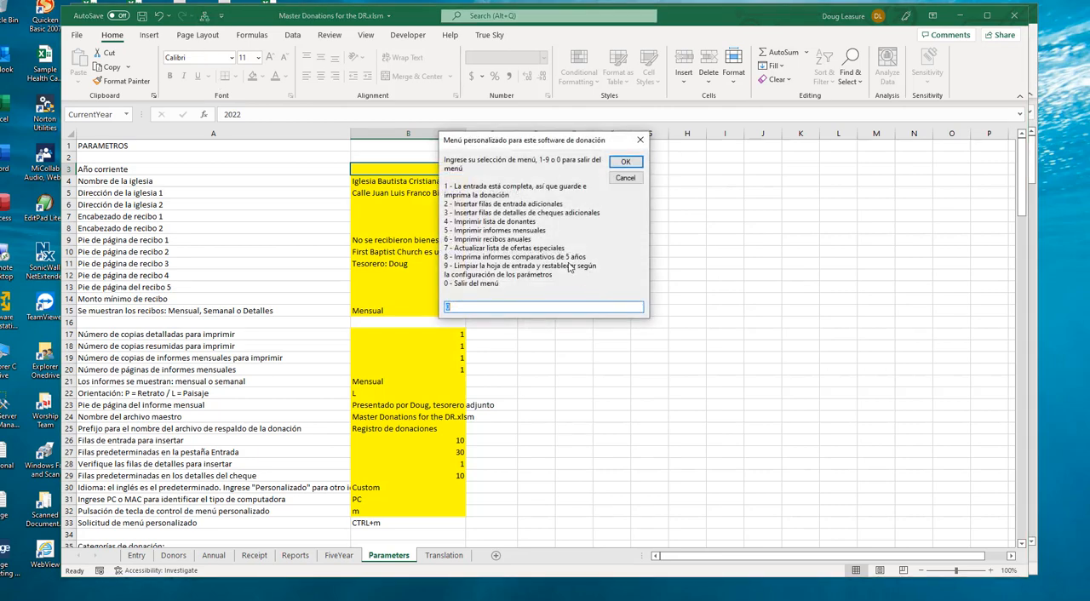
left_click(624, 163)
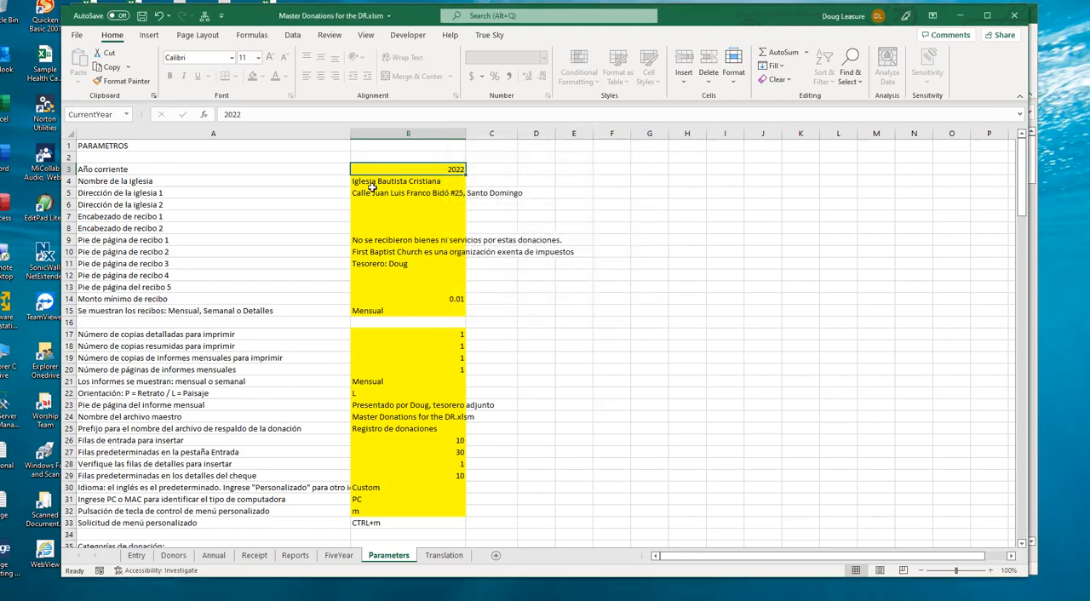